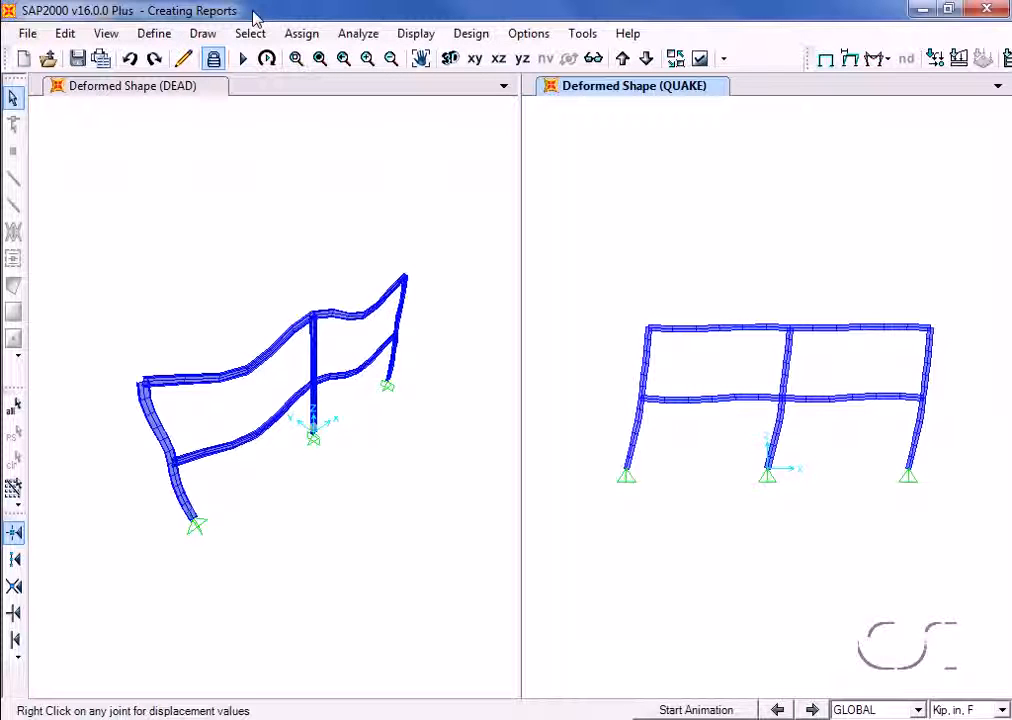
Activate the DEAD and QUAKE deformed shape views in turn, and open the report setup settings
{"action": "left_click", "coordinate": [108, 113]}
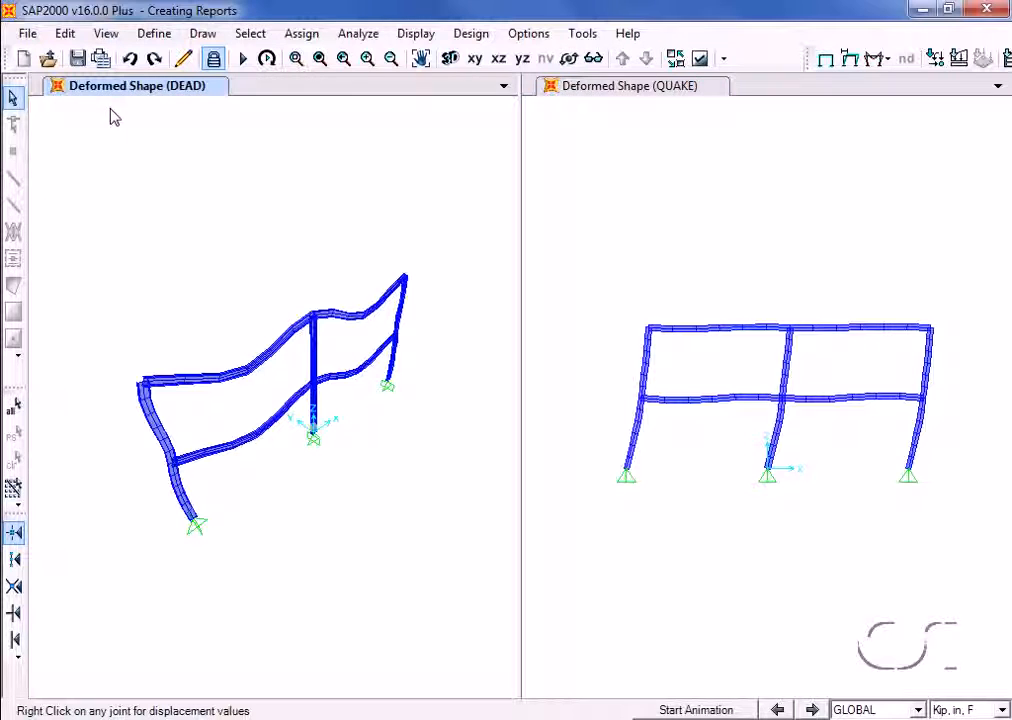
{"action": "left_click", "coordinate": [708, 121]}
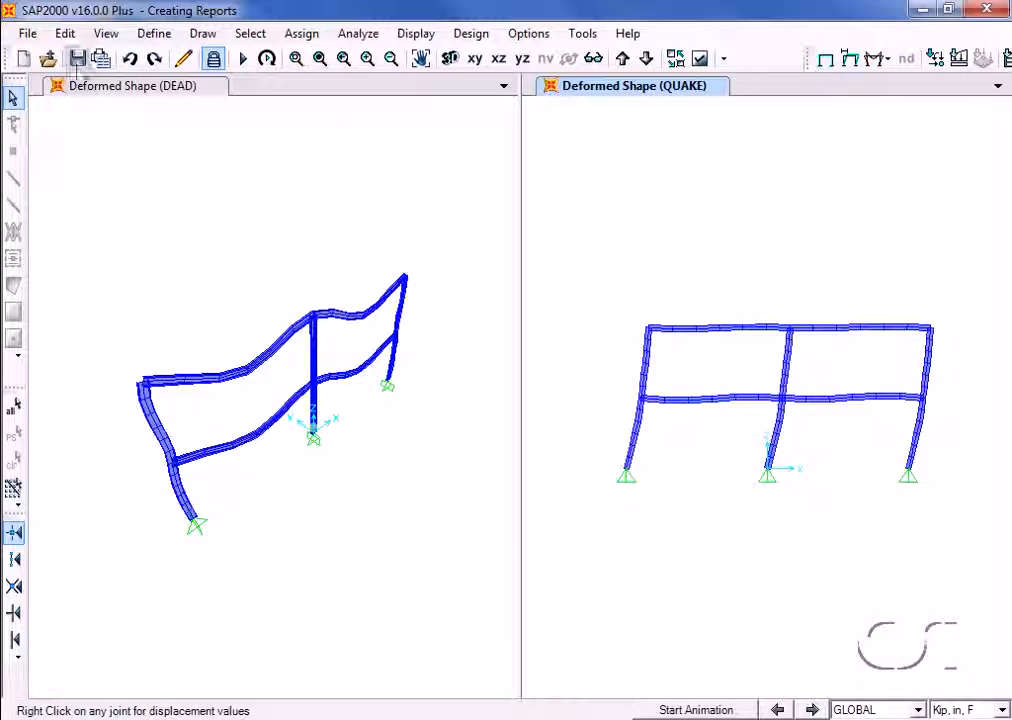
{"action": "left_click", "coordinate": [30, 35]}
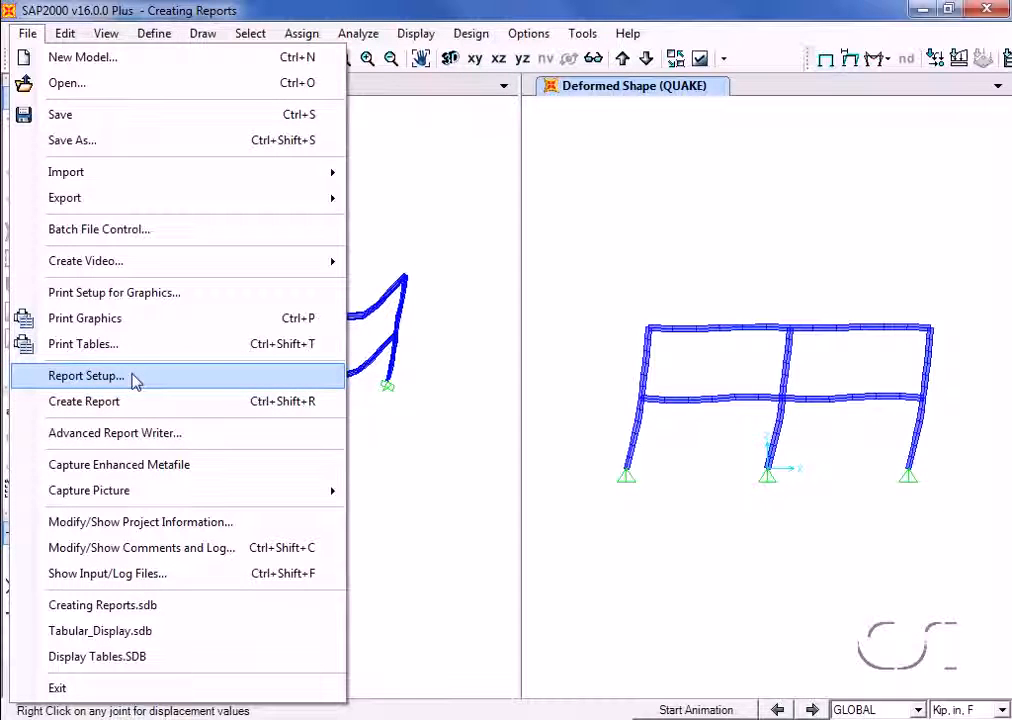
{"action": "left_click", "coordinate": [135, 376]}
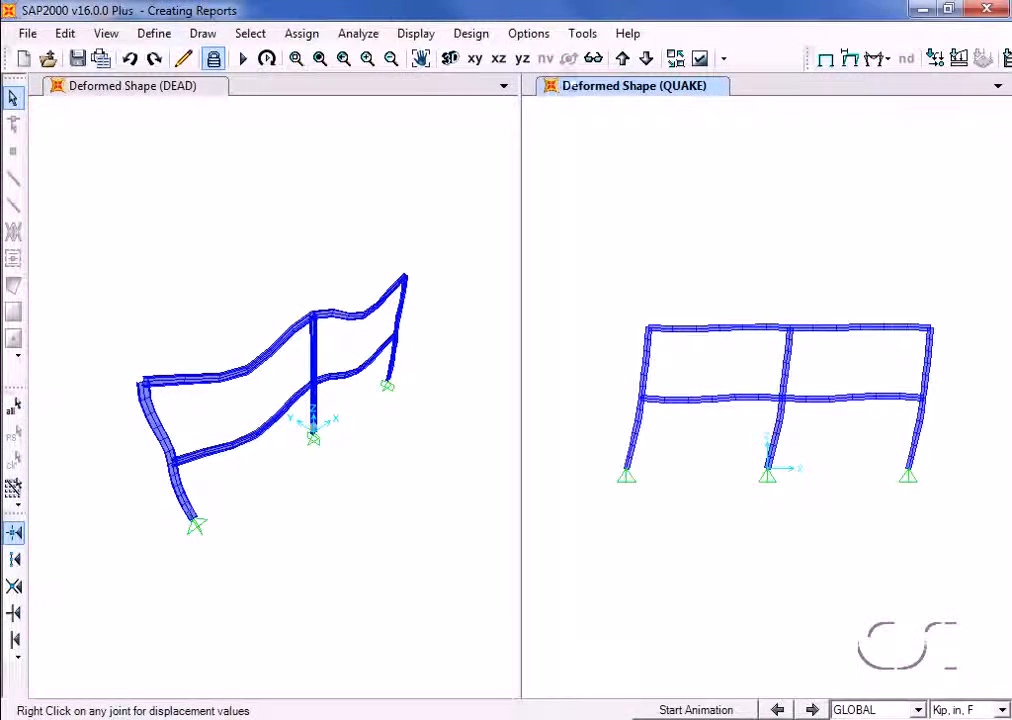
Open the Report Contents XML File manual from the documentation and read through it and the SapReportContents.xml file
{"action": "left_click", "coordinate": [630, 34]}
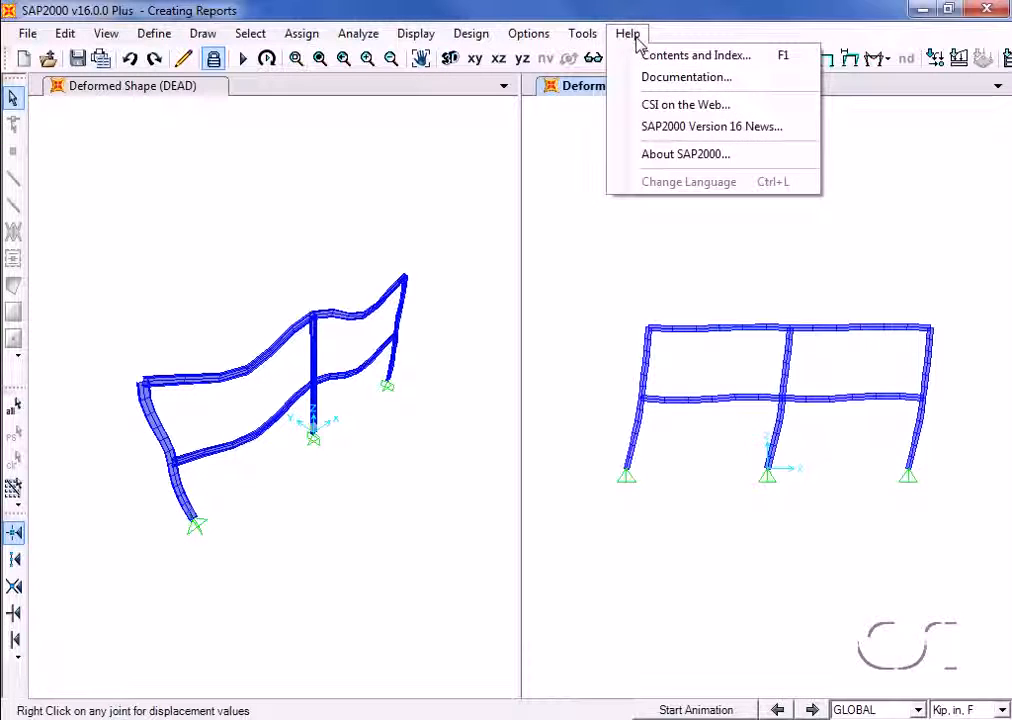
{"action": "left_click", "coordinate": [709, 80]}
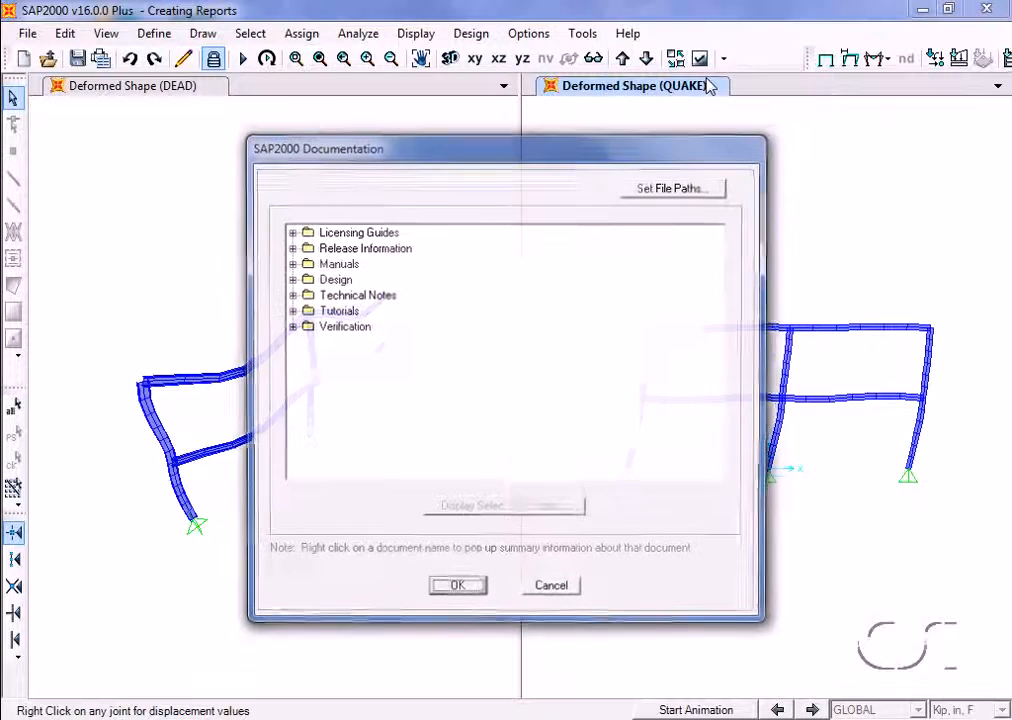
{"action": "left_click", "coordinate": [290, 263]}
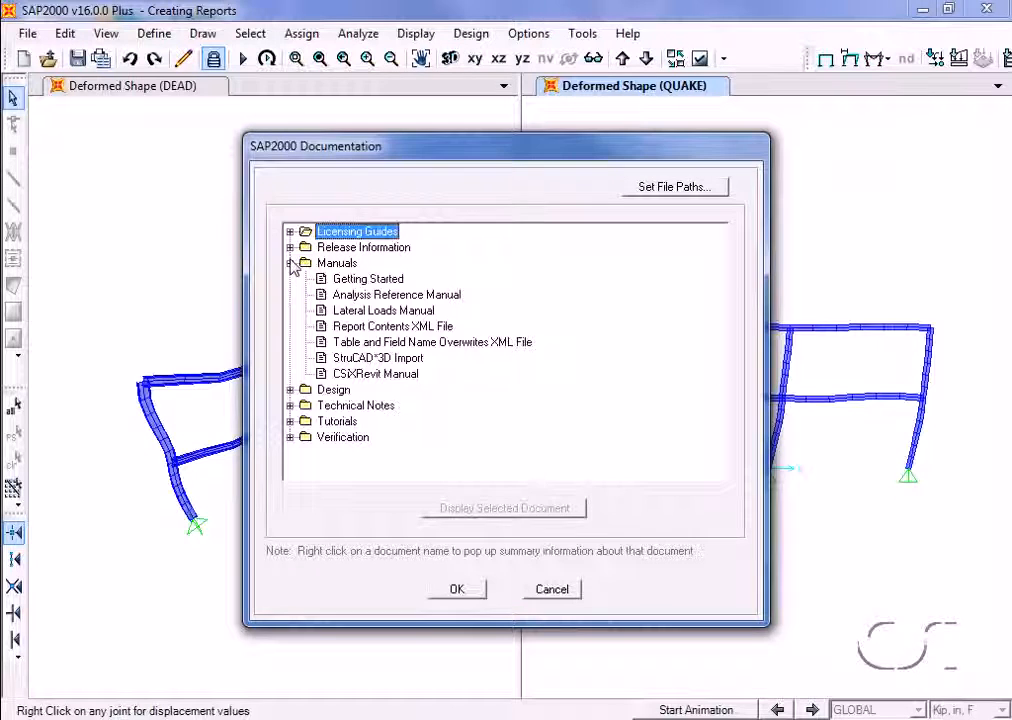
{"action": "left_click", "coordinate": [350, 327]}
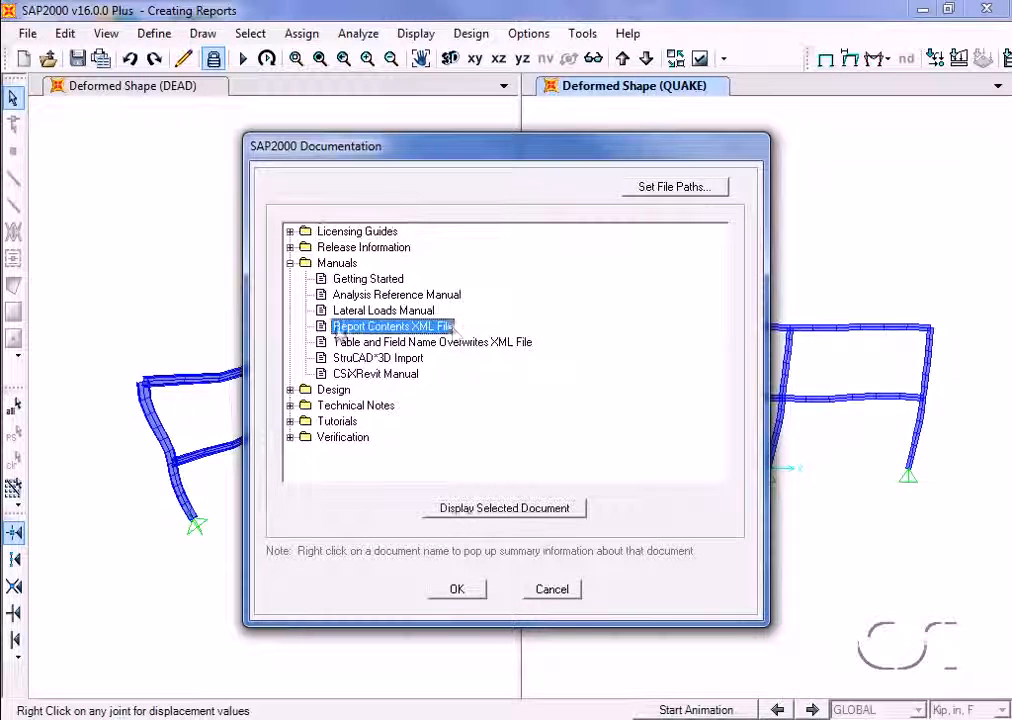
{"action": "left_click", "coordinate": [488, 509]}
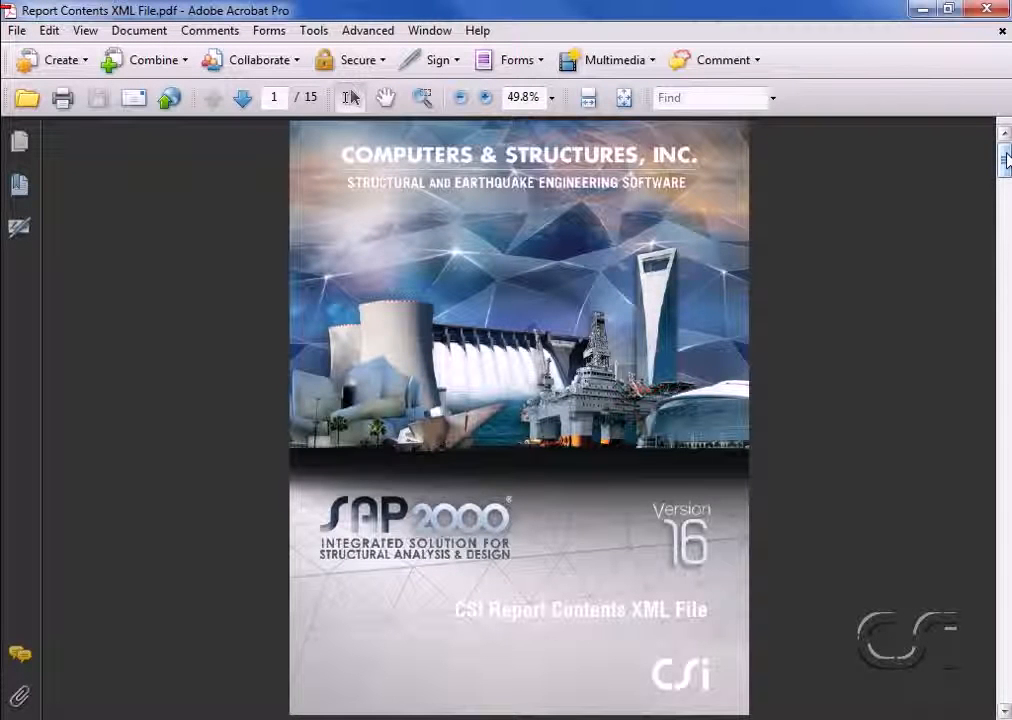
{"action": "left_click_drag", "start_coordinate": [1005, 160], "coordinate": [1001, 350]}
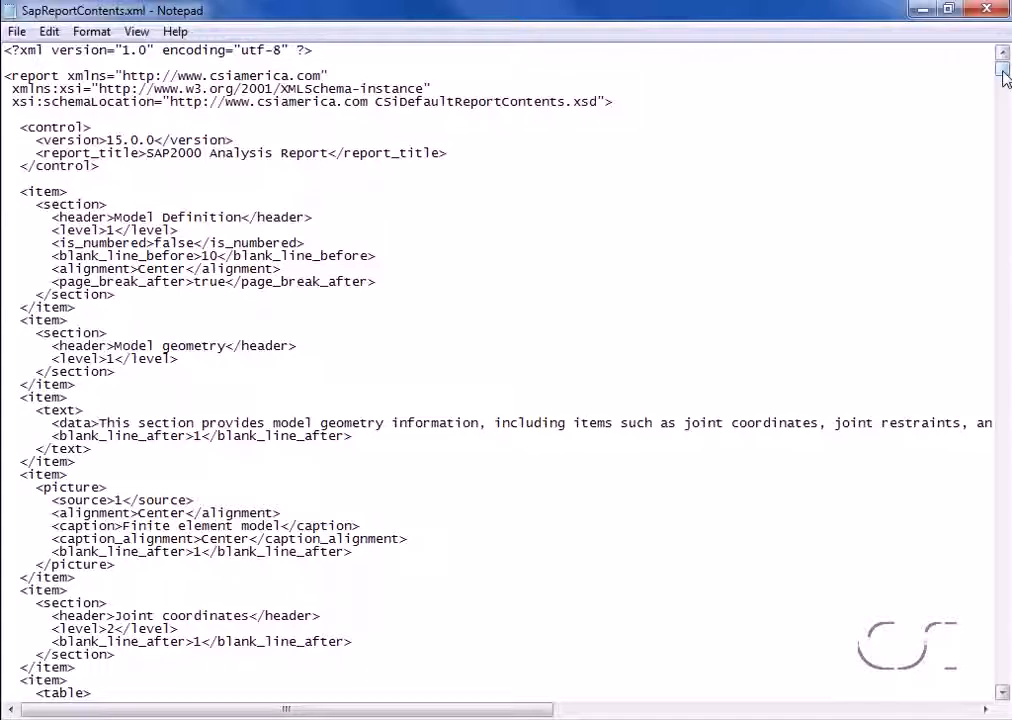
{"action": "left_click_drag", "start_coordinate": [1004, 76], "coordinate": [1004, 150]}
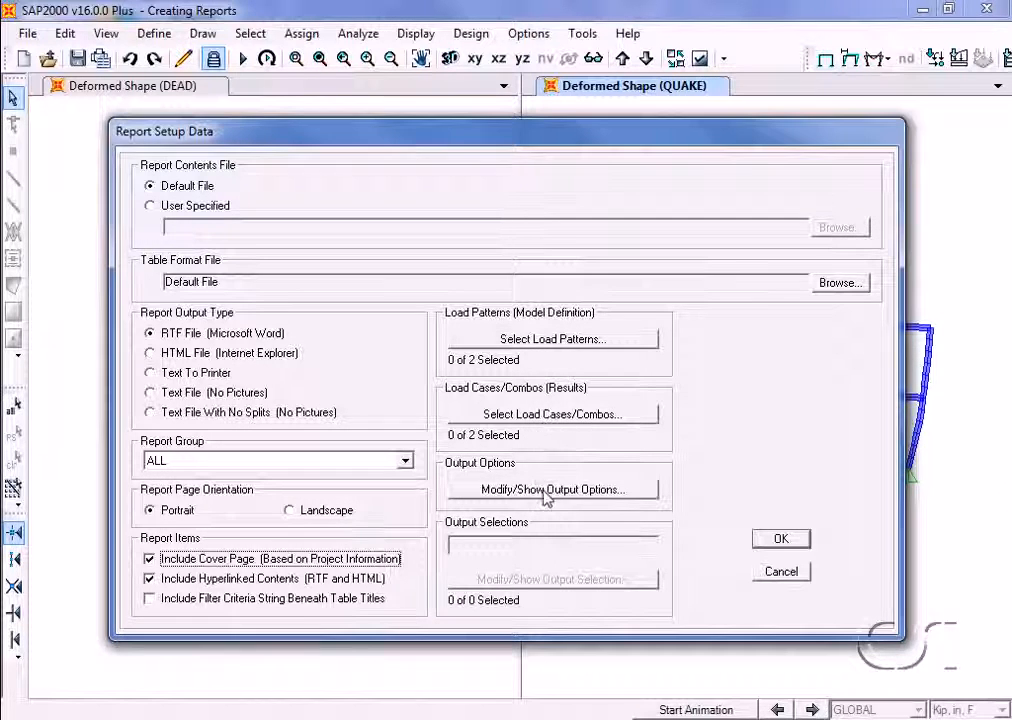
Accept the report setup with RTF output, cover page and hyperlinked contents, and create the report as Quick Report
{"action": "left_click", "coordinate": [778, 541]}
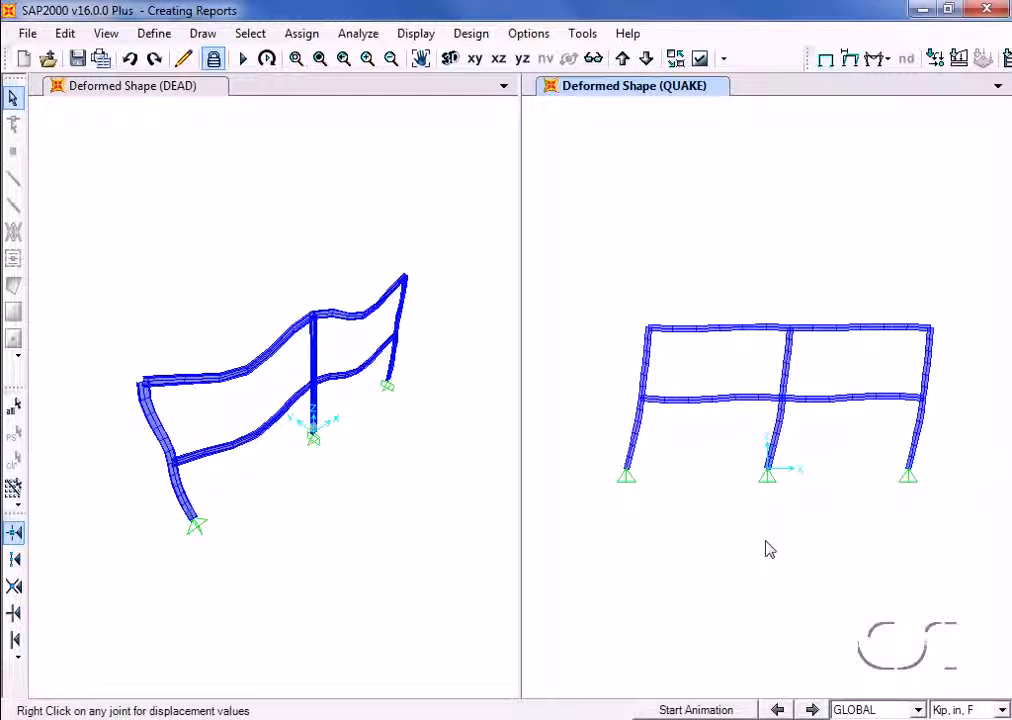
{"action": "left_click", "coordinate": [20, 30]}
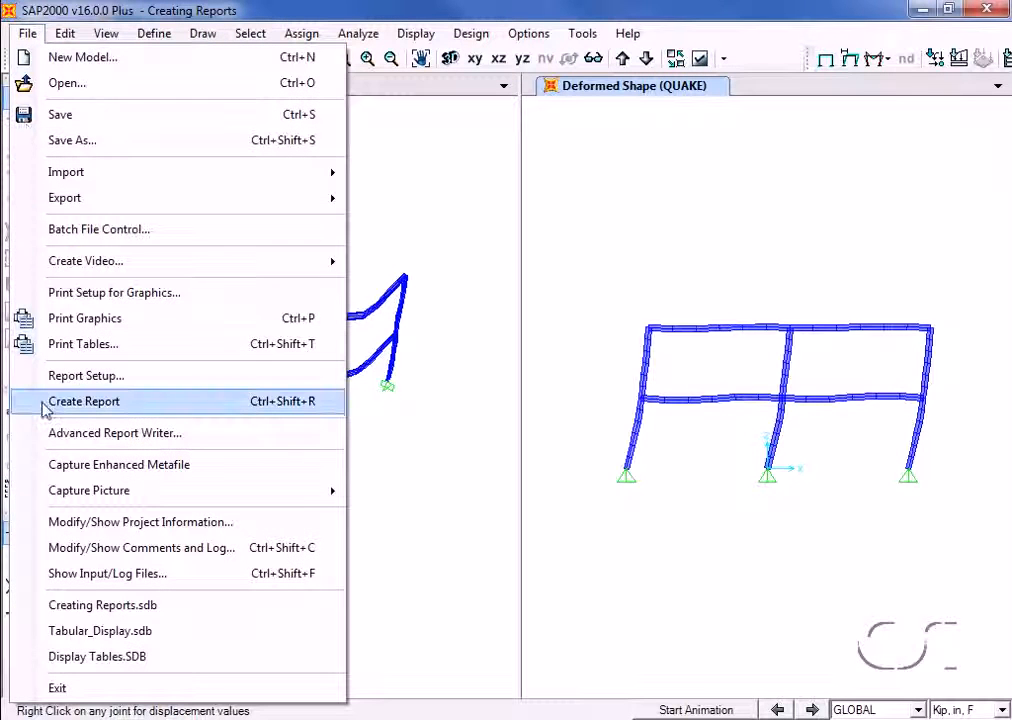
{"action": "left_click", "coordinate": [134, 412]}
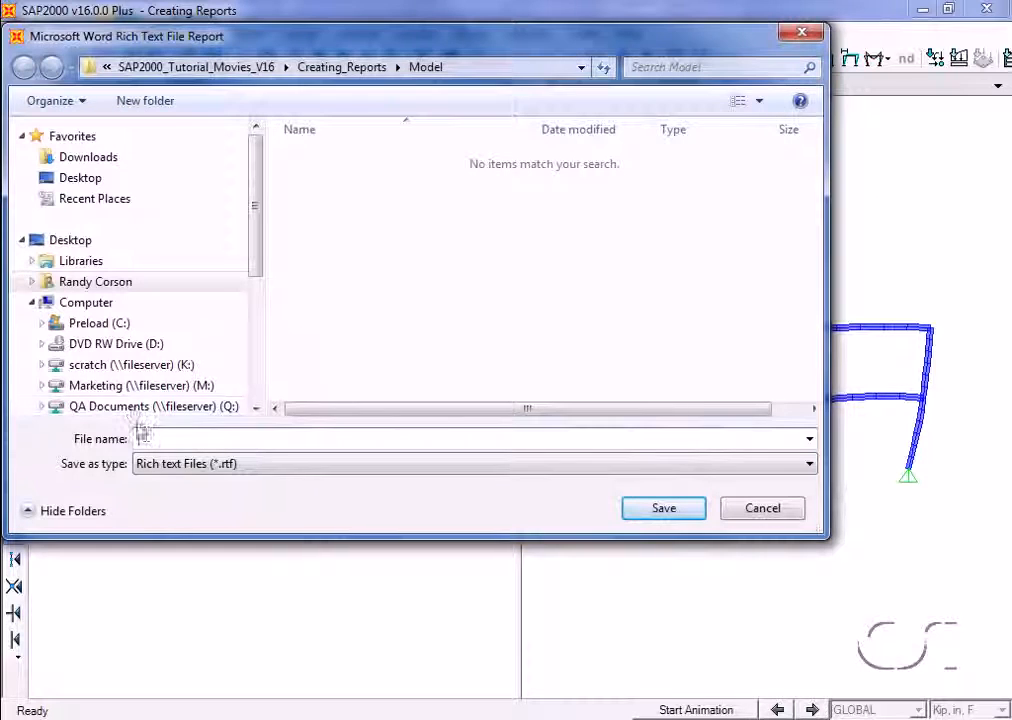
{"action": "type", "text": "Quick Report"}
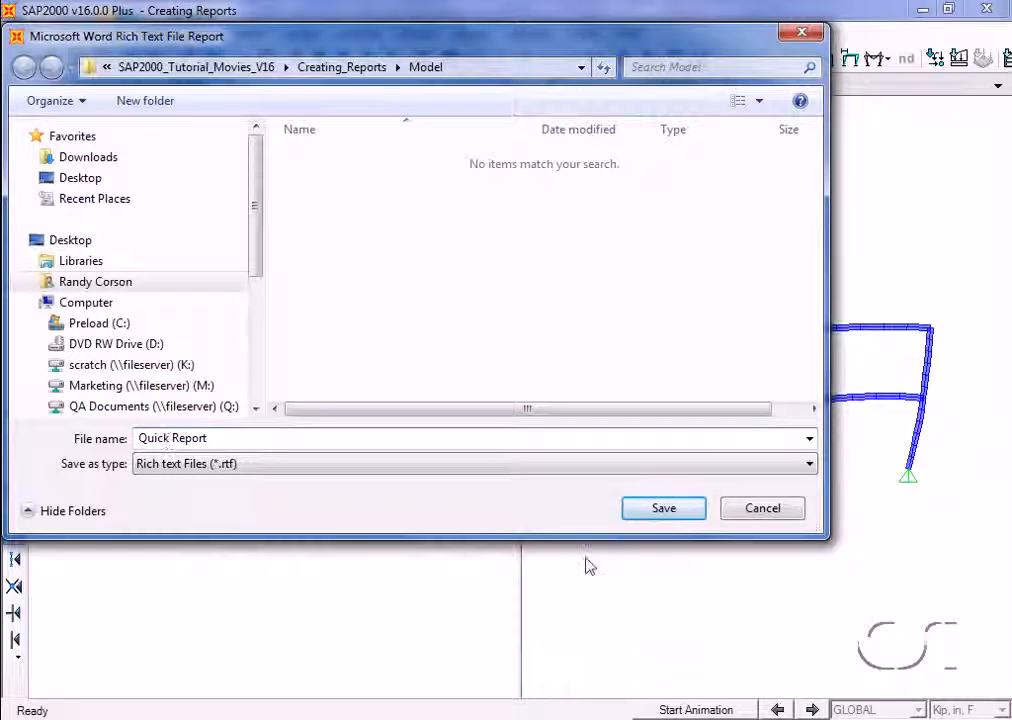
{"action": "left_click", "coordinate": [660, 509]}
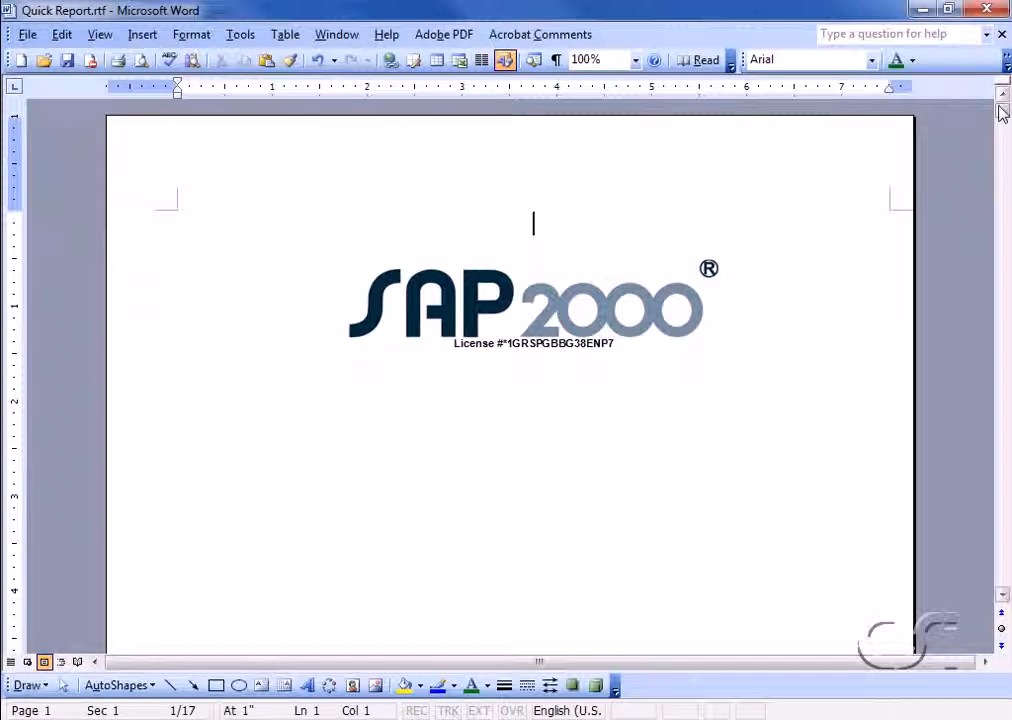
Look through the Quick Report document from the cover page to the joint results, and close it
{"action": "left_click_drag", "start_coordinate": [1000, 106], "coordinate": [1000, 108]}
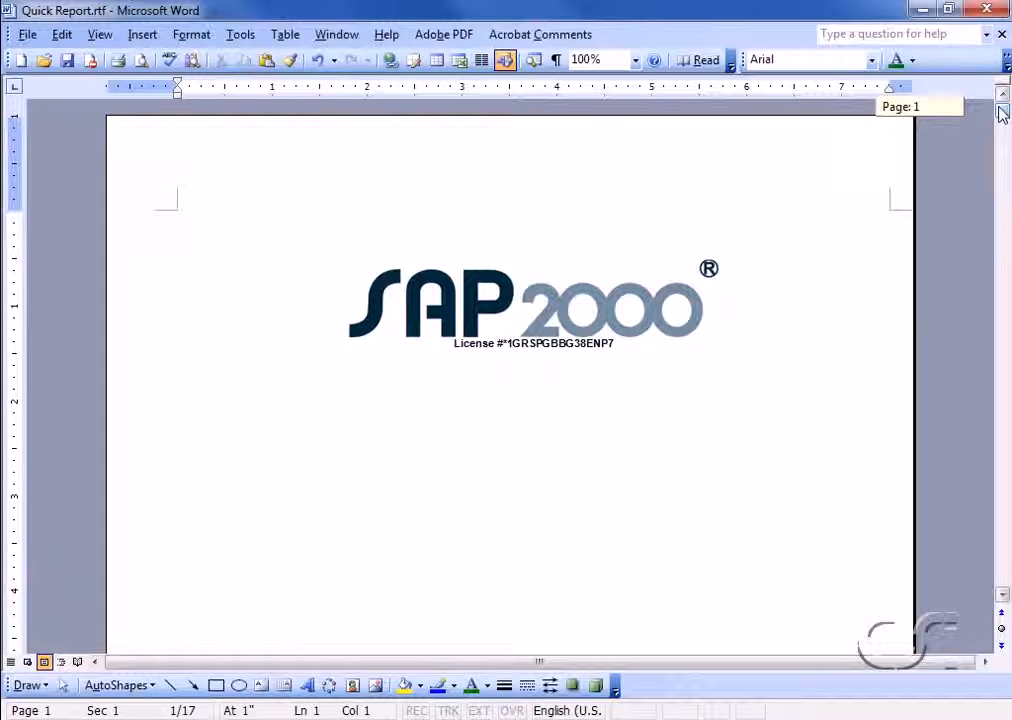
{"action": "left_click_drag", "start_coordinate": [1002, 113], "coordinate": [1004, 159]}
{"action": "left_click_drag", "start_coordinate": [1003, 163], "coordinate": [1003, 323]}
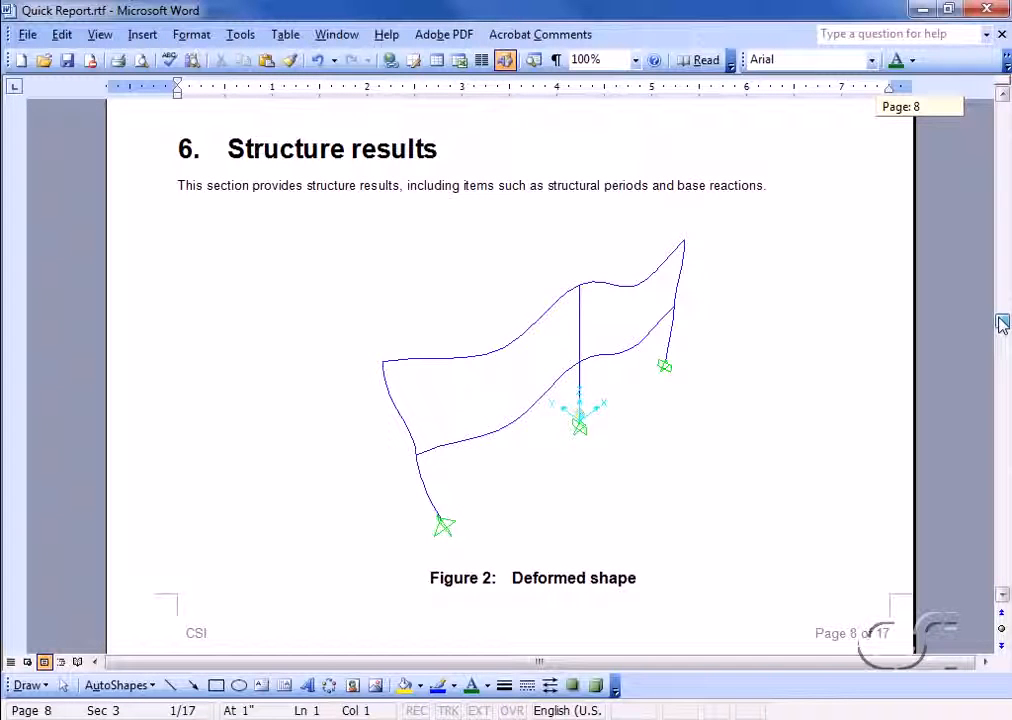
{"action": "left_click_drag", "start_coordinate": [1003, 323], "coordinate": [1003, 354]}
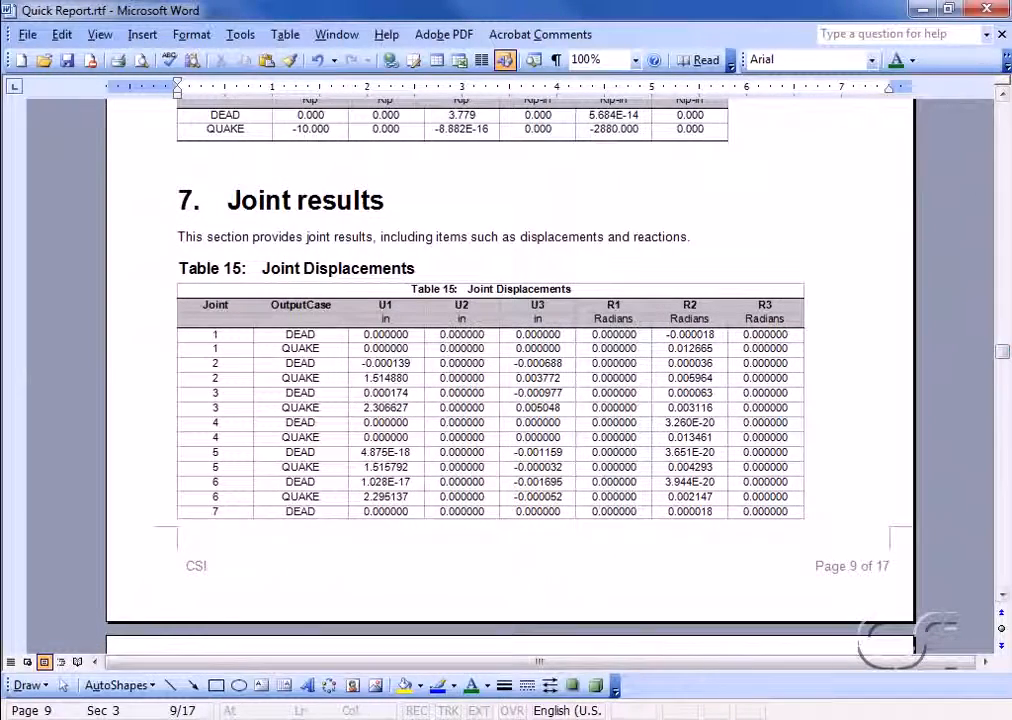
{"action": "left_click", "coordinate": [986, 11]}
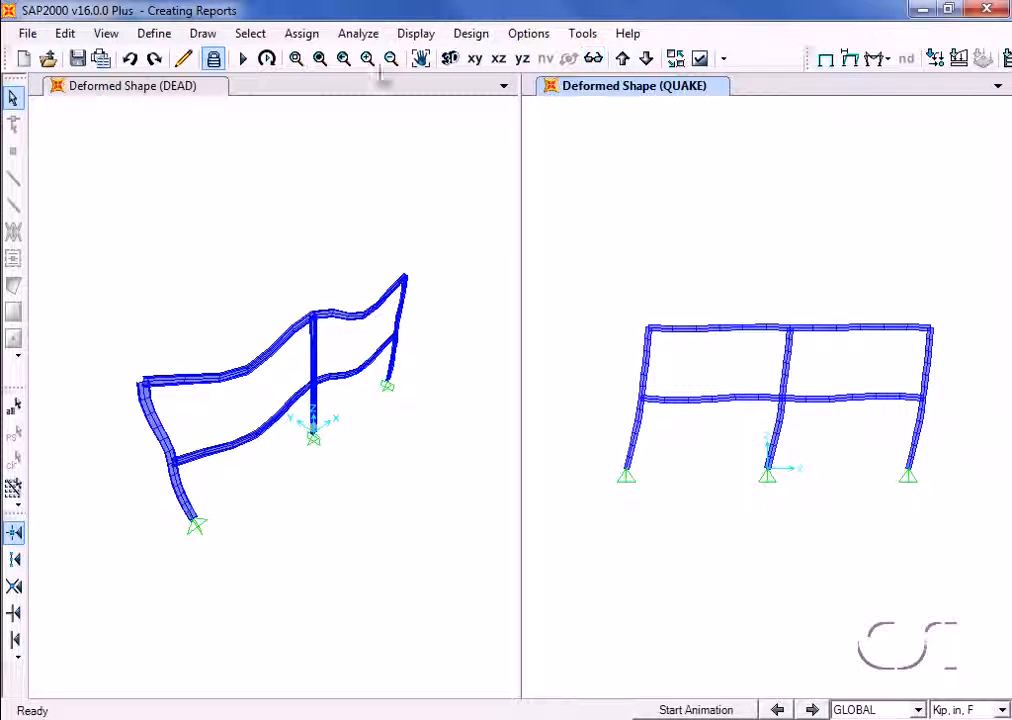
Start a new database file in the Advanced Report Writer and select the Load Case Definitions and Joint Coordinates tables
{"action": "left_click", "coordinate": [26, 34]}
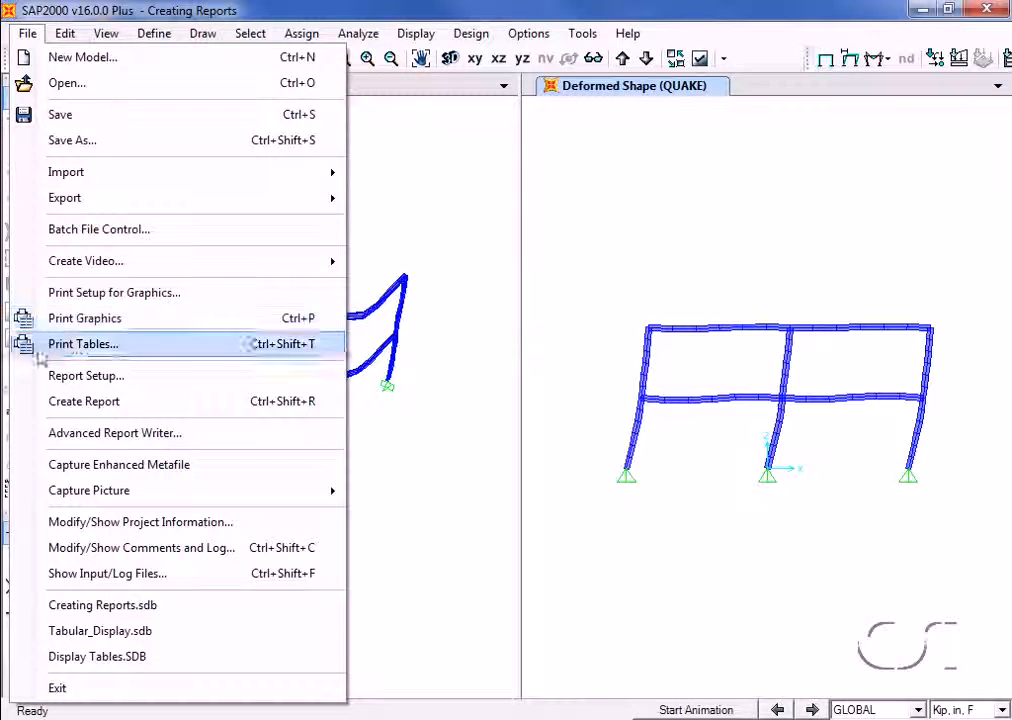
{"action": "left_click", "coordinate": [176, 434]}
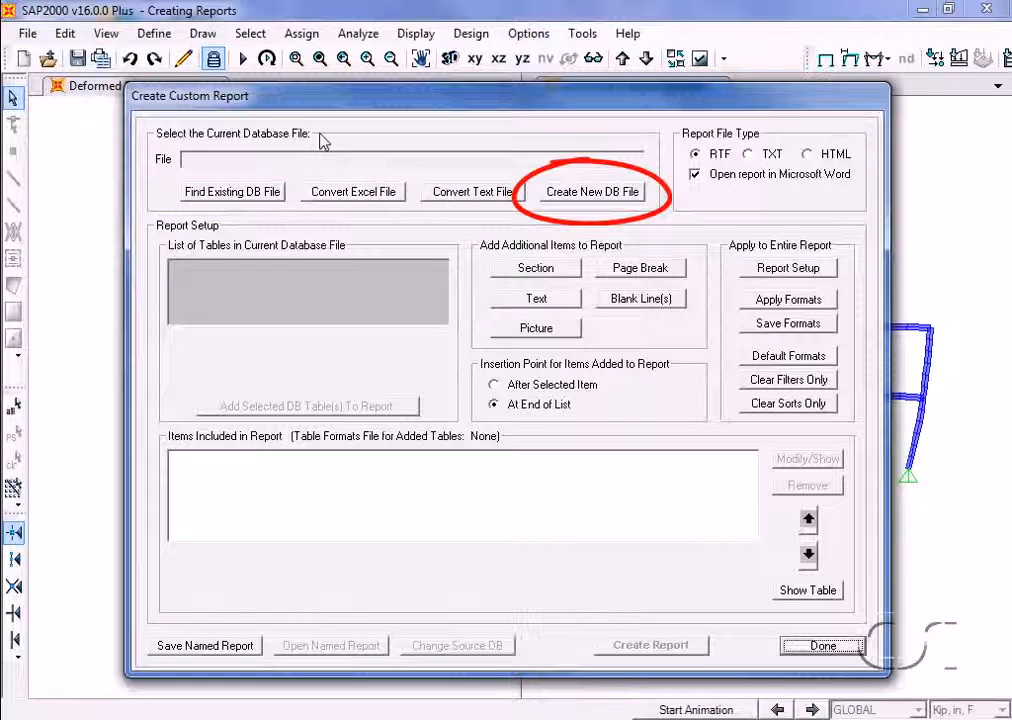
{"action": "left_click", "coordinate": [588, 200]}
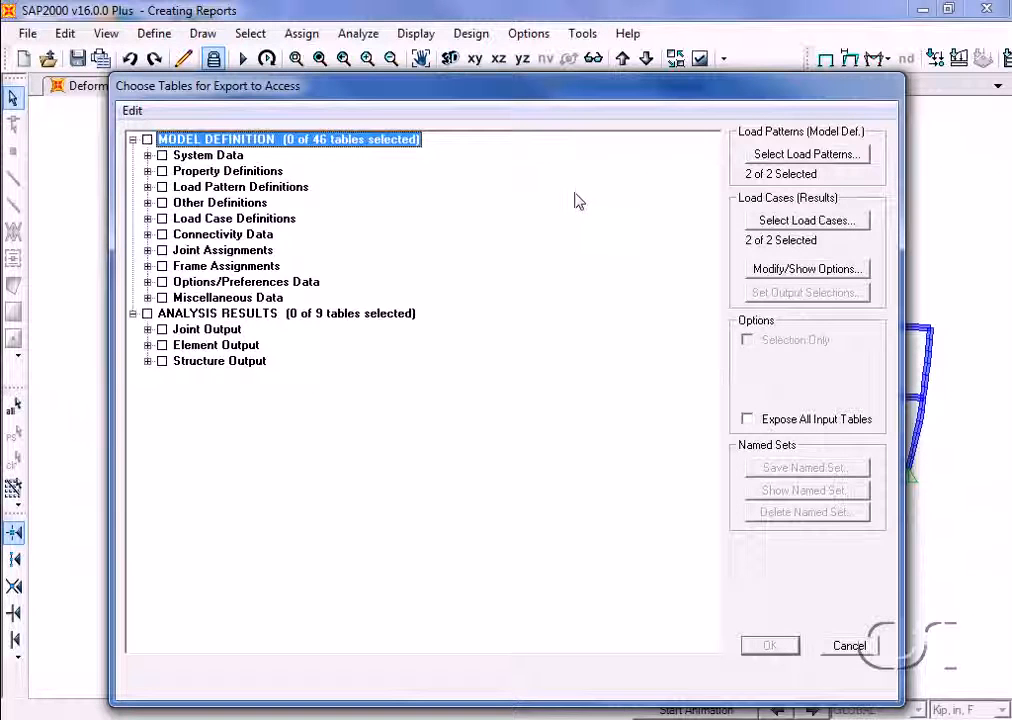
{"action": "left_click", "coordinate": [147, 218]}
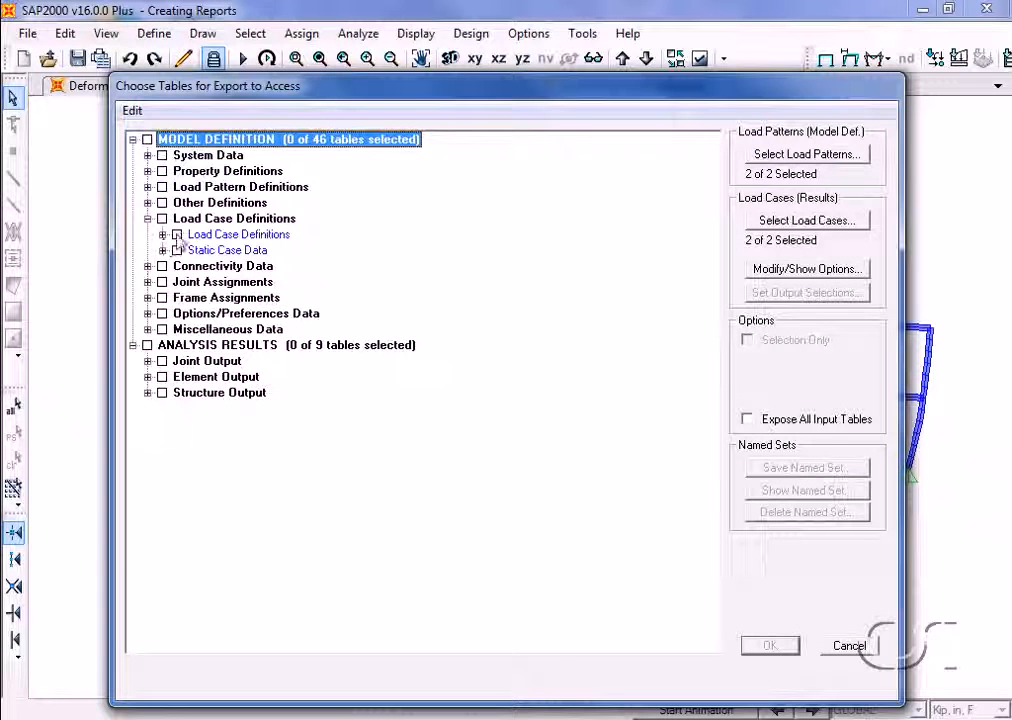
{"action": "left_click", "coordinate": [177, 235]}
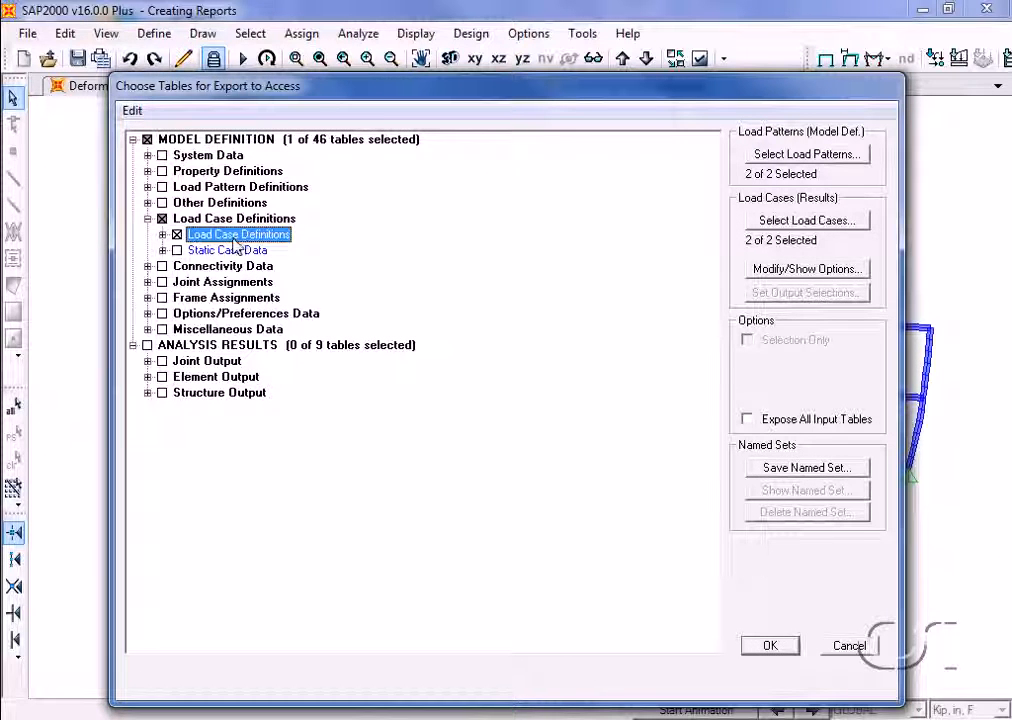
{"action": "left_click", "coordinate": [148, 266]}
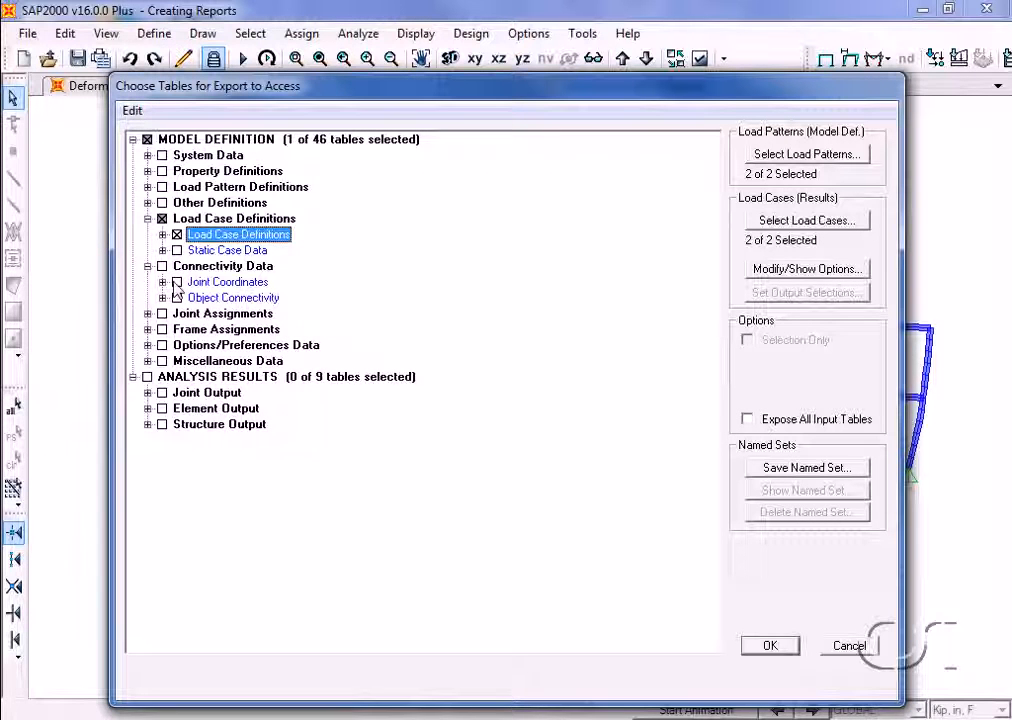
{"action": "left_click", "coordinate": [177, 282]}
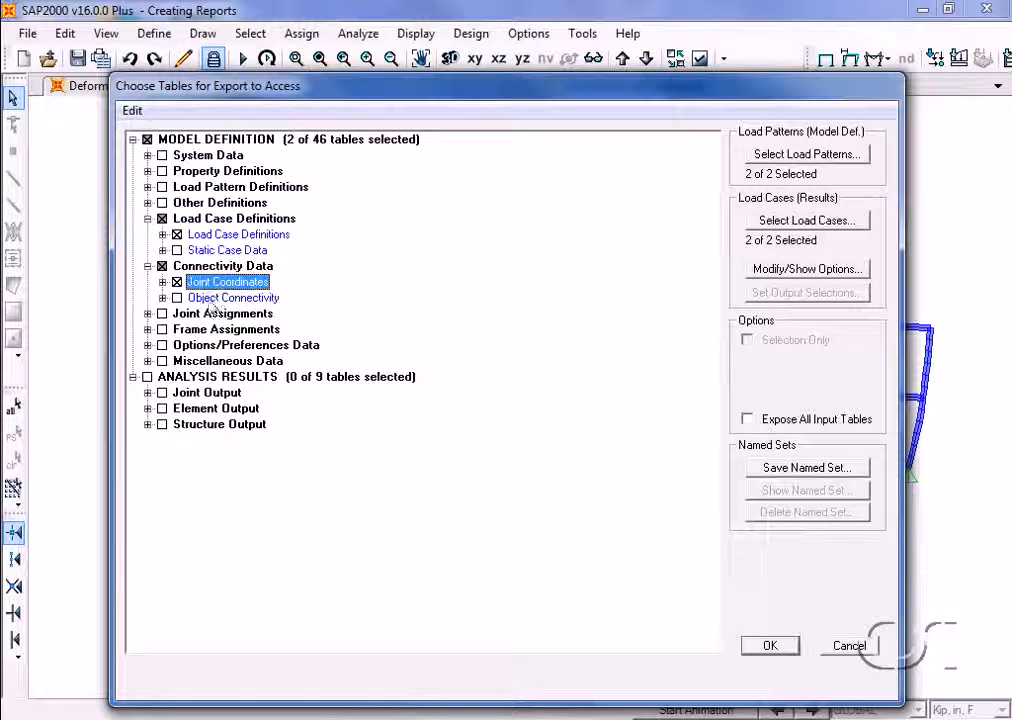
Include the joint Displacements results table and export the selected tables to the new database file
{"action": "left_click", "coordinate": [148, 393]}
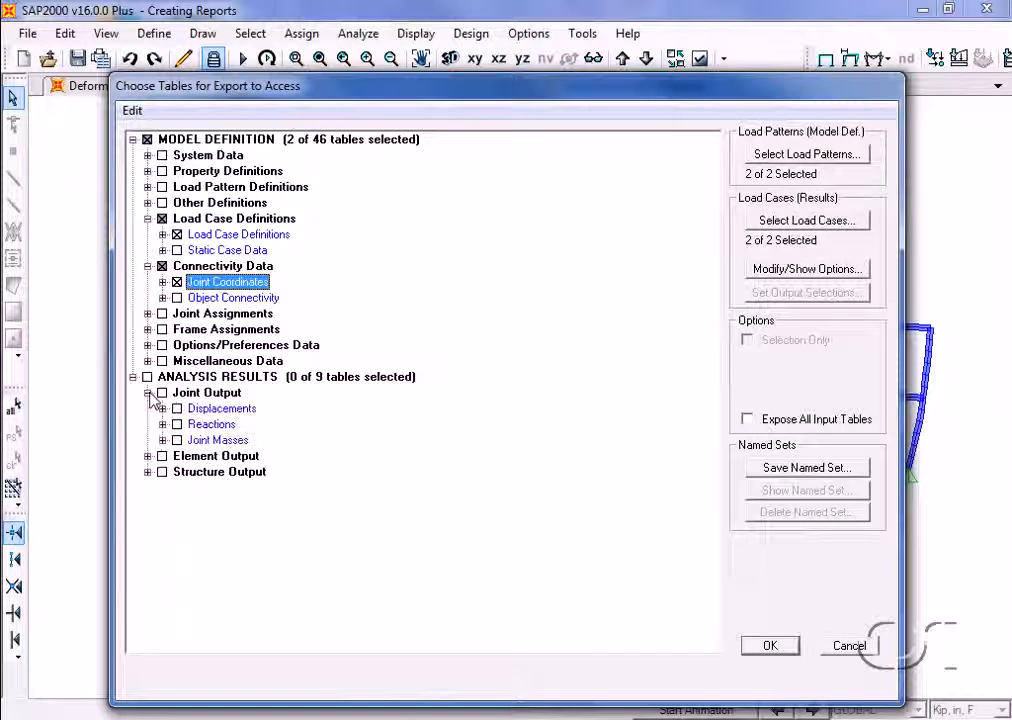
{"action": "left_click", "coordinate": [177, 408]}
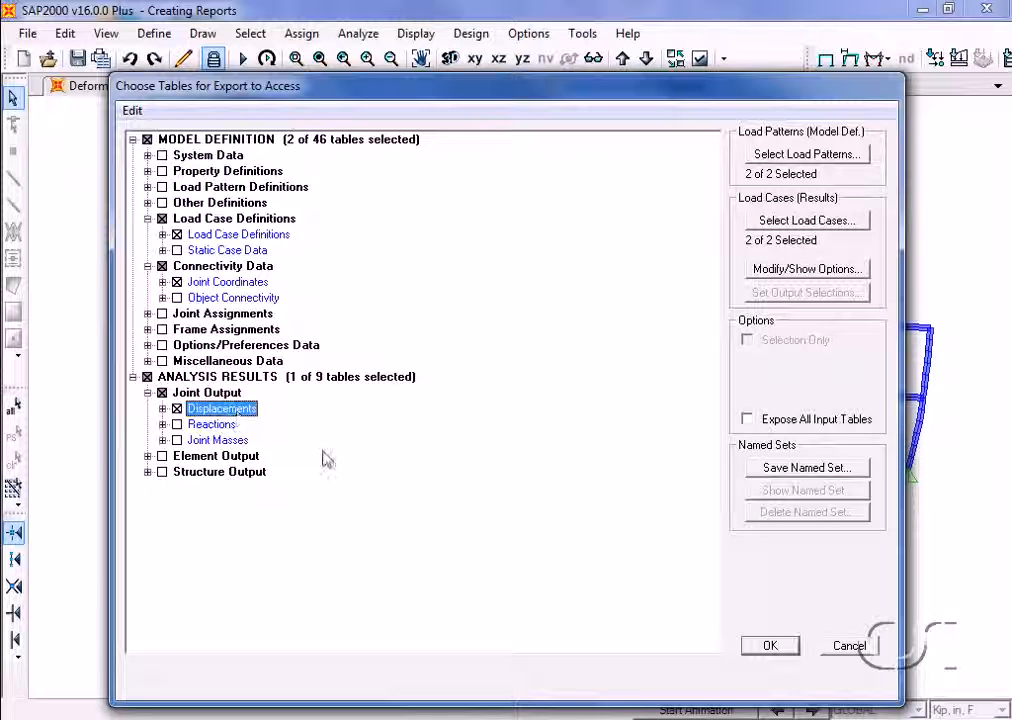
{"action": "left_click", "coordinate": [768, 645]}
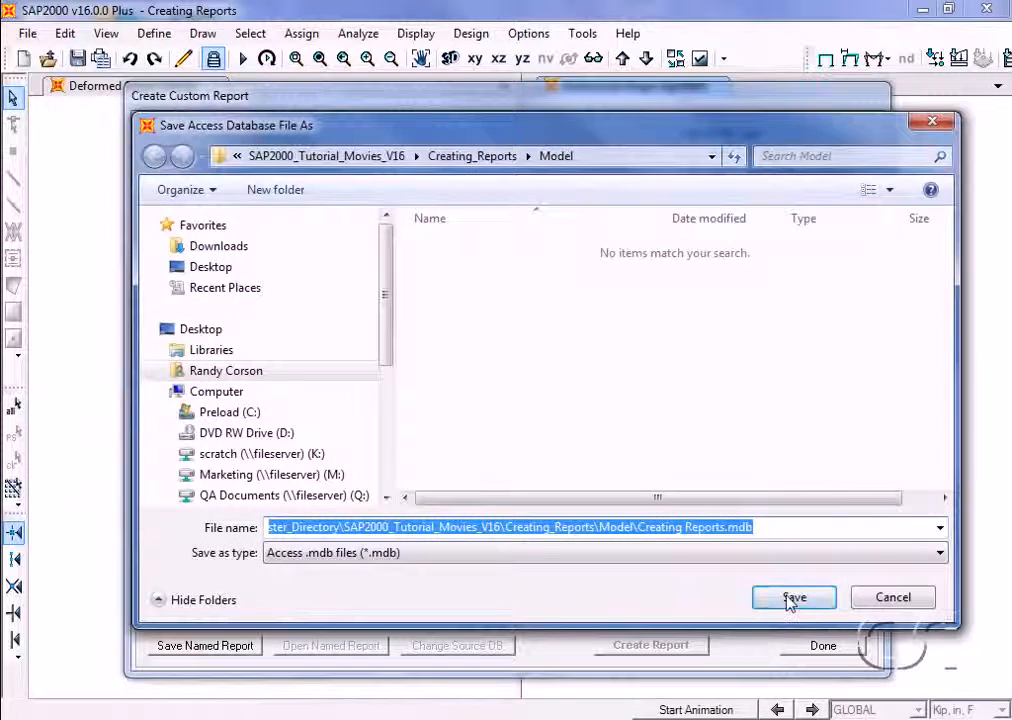
{"action": "left_click", "coordinate": [790, 590]}
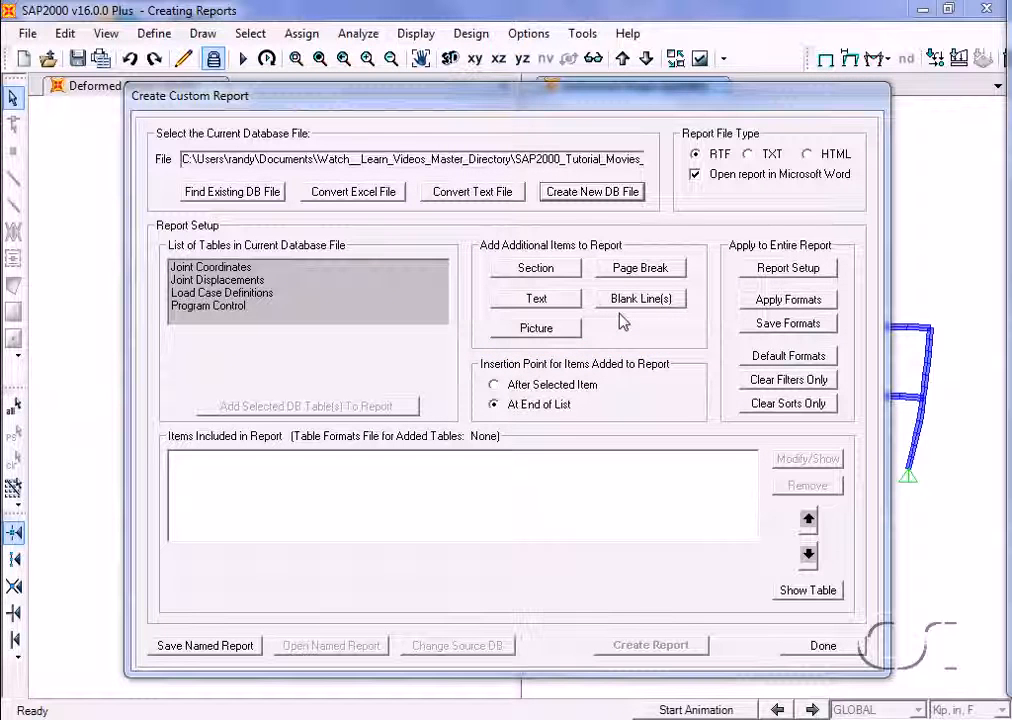
Add a left-aligned Level 1 section to the report with the heading "Displacement Report - this can be in any language!"
{"action": "left_click", "coordinate": [560, 272]}
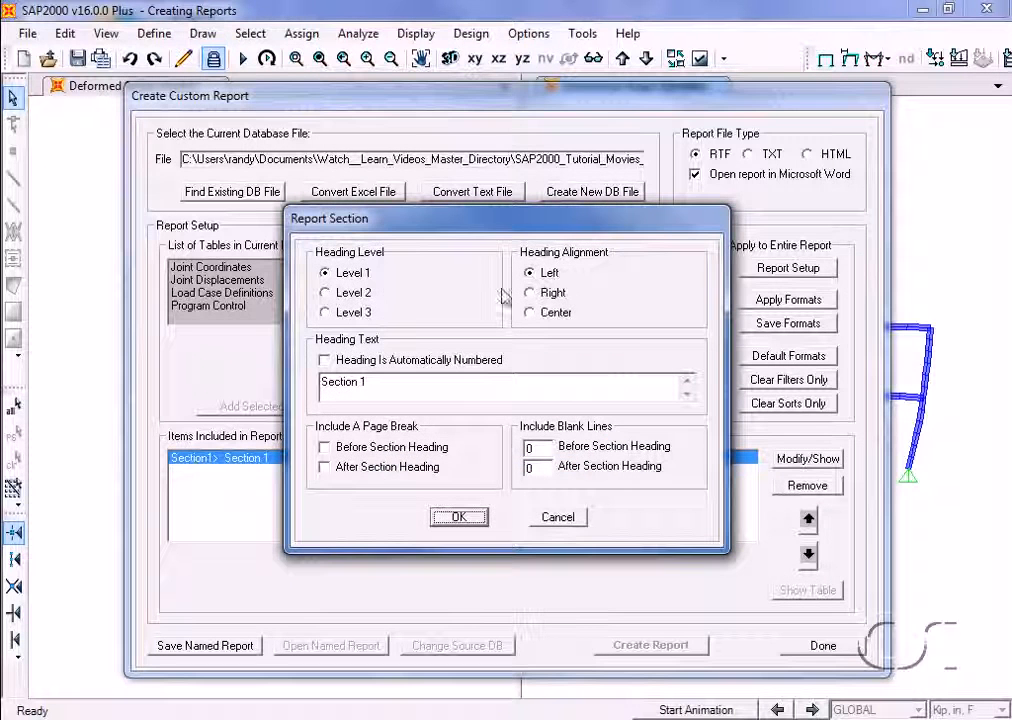
{"action": "left_click_drag", "start_coordinate": [380, 377], "coordinate": [294, 376]}
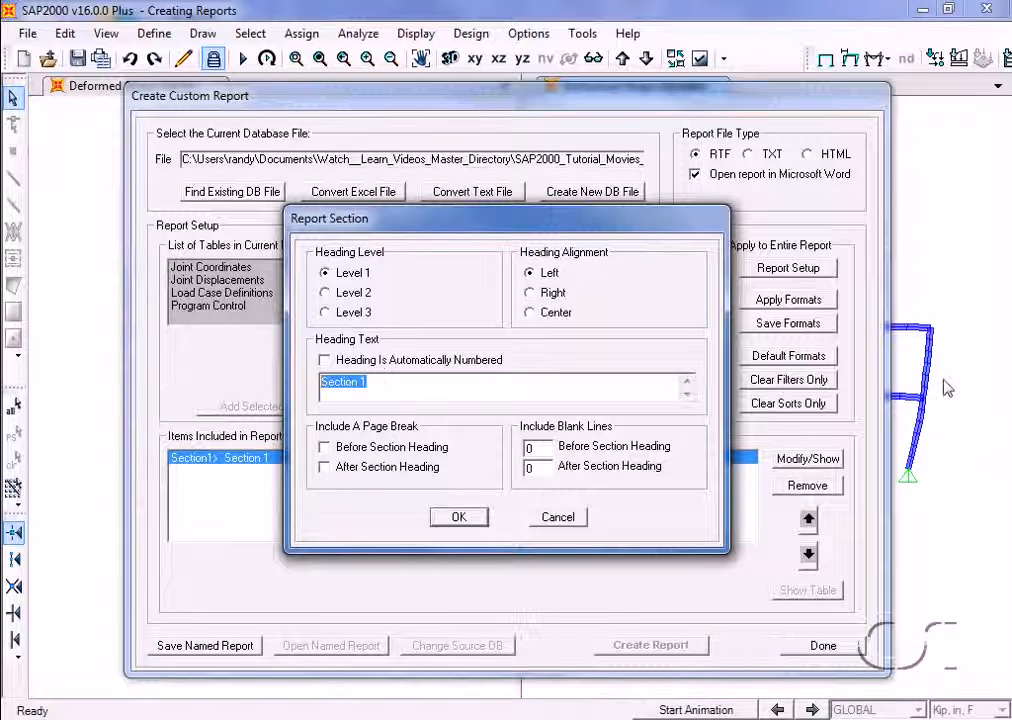
{"action": "type", "text": "Displ"}
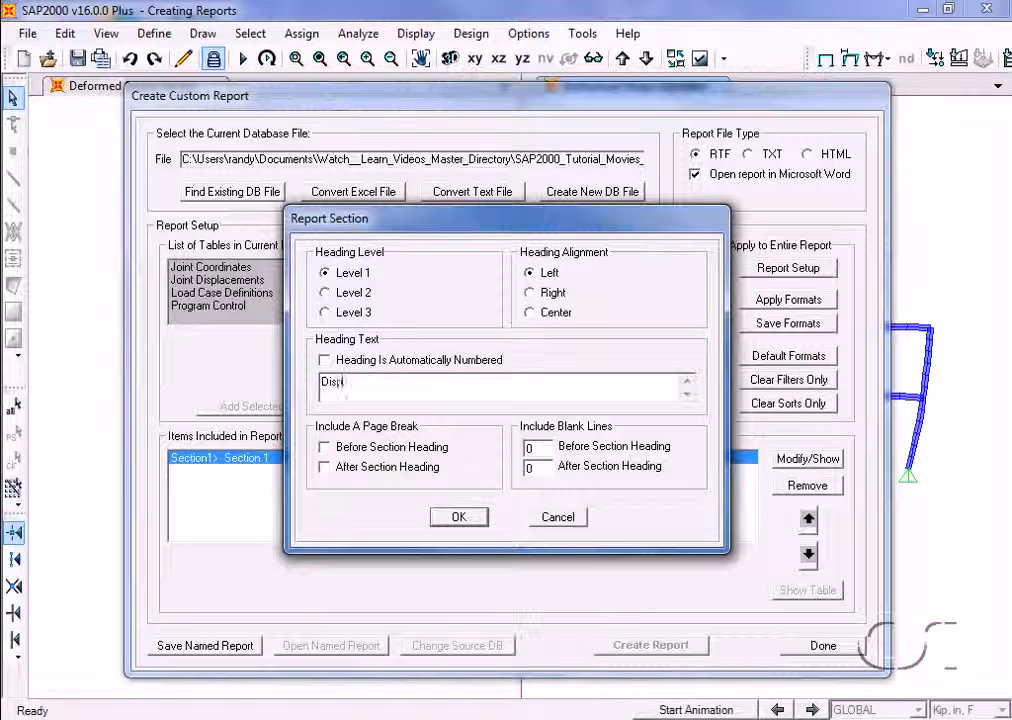
{"action": "type", "text": "acement Report - this can be in any language!"}
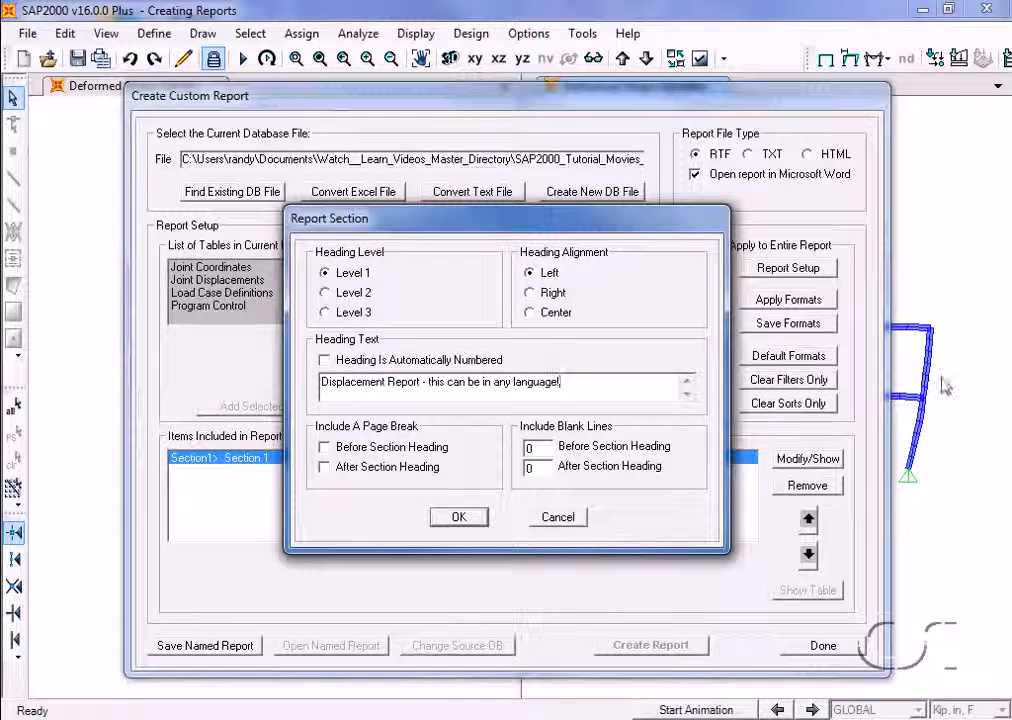
{"action": "left_click", "coordinate": [458, 516]}
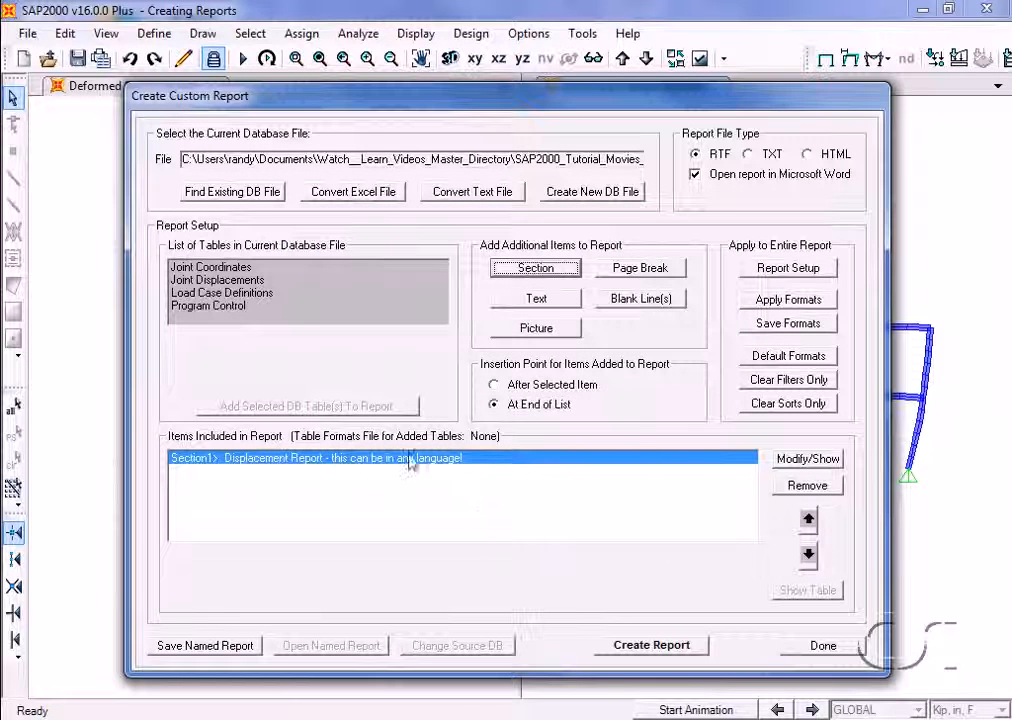
Add the Joint Coordinates and Load Case Definitions tables at the end of the report's item list
{"action": "left_click", "coordinate": [233, 269]}
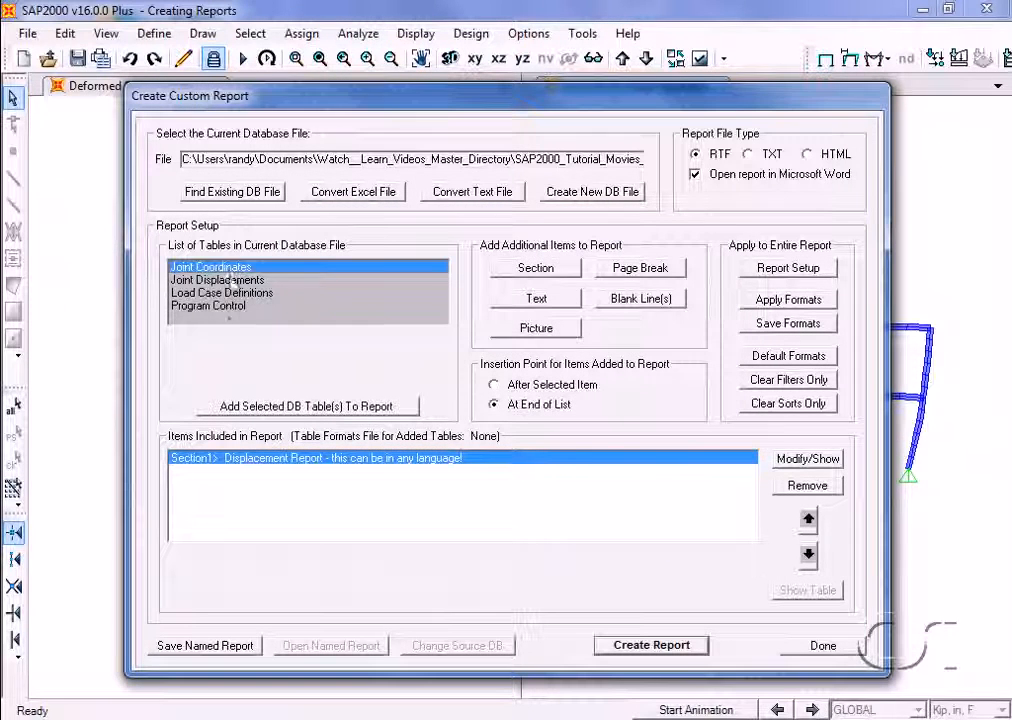
{"action": "left_click", "coordinate": [284, 408]}
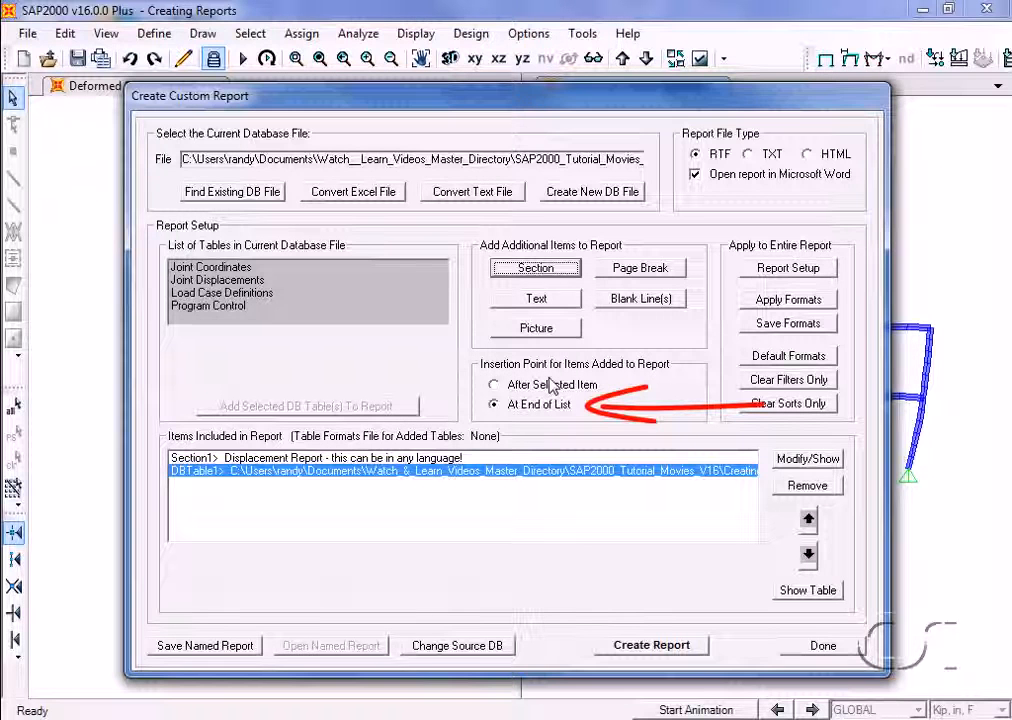
{"action": "left_click", "coordinate": [257, 293]}
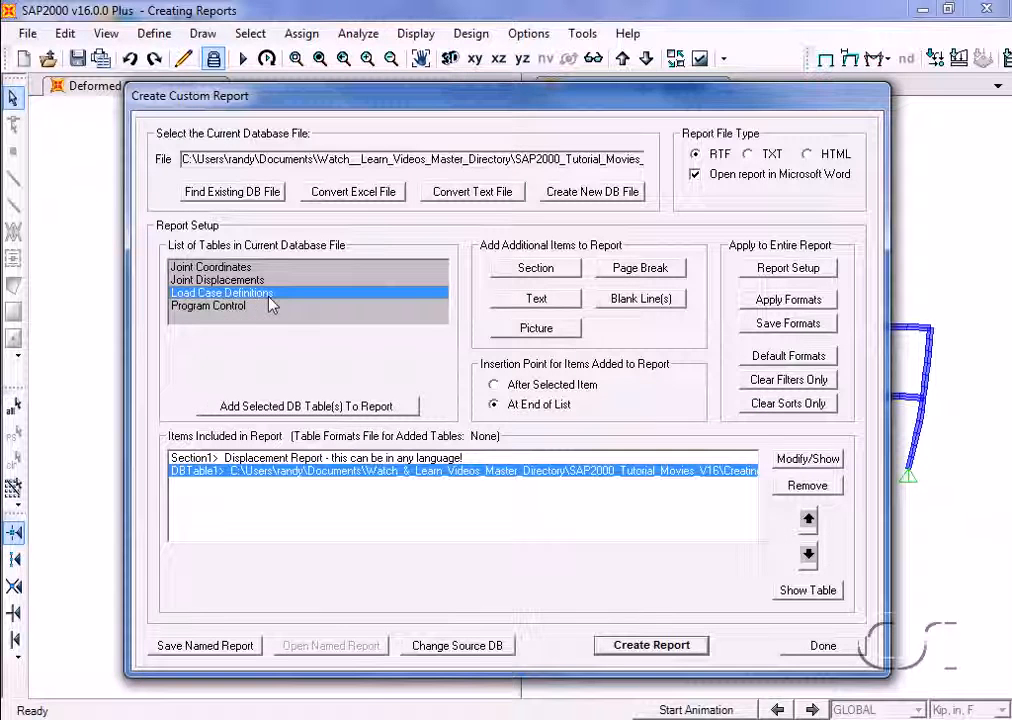
{"action": "left_click", "coordinate": [297, 406]}
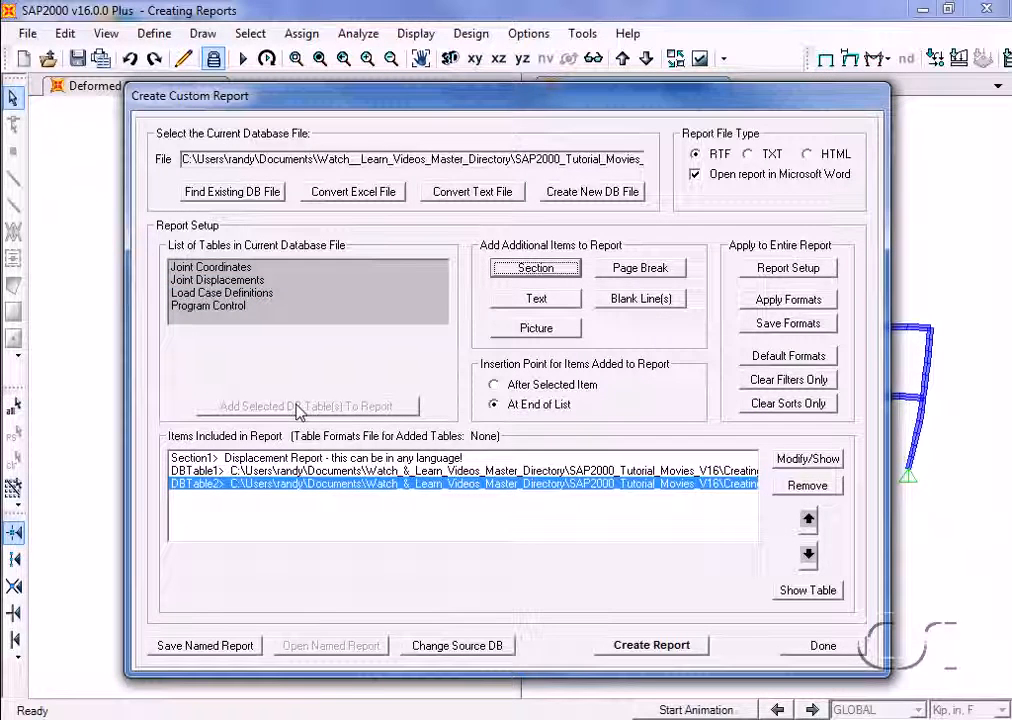
Insert a page break and an untitled text item reading "Displacement Results" after the tables in the report
{"action": "left_click", "coordinate": [641, 270]}
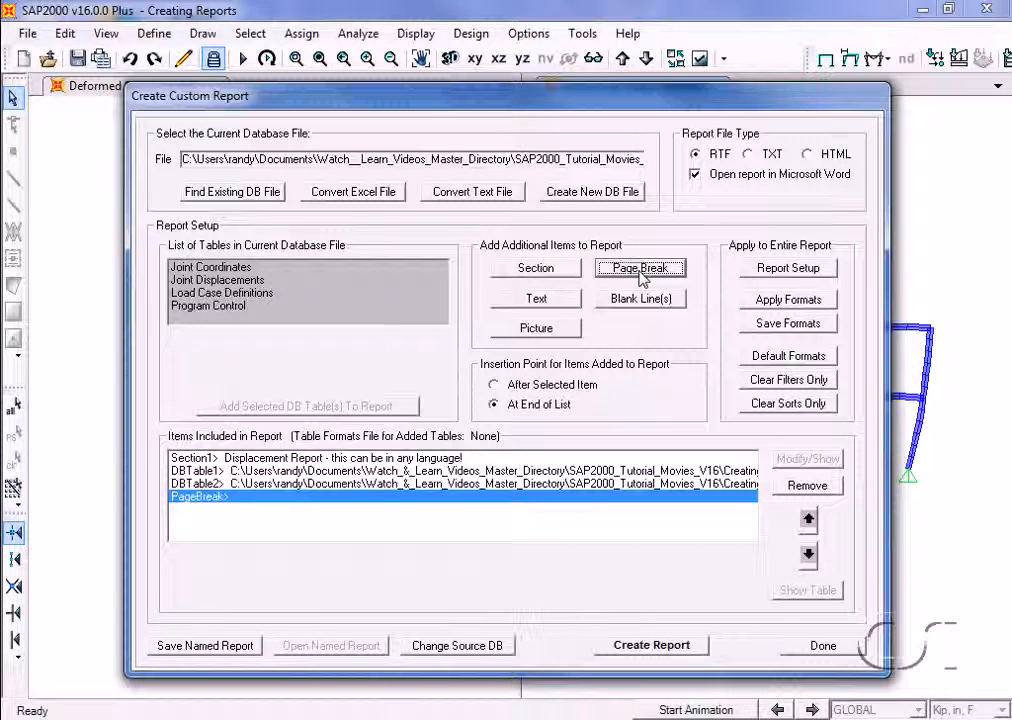
{"action": "left_click", "coordinate": [562, 306]}
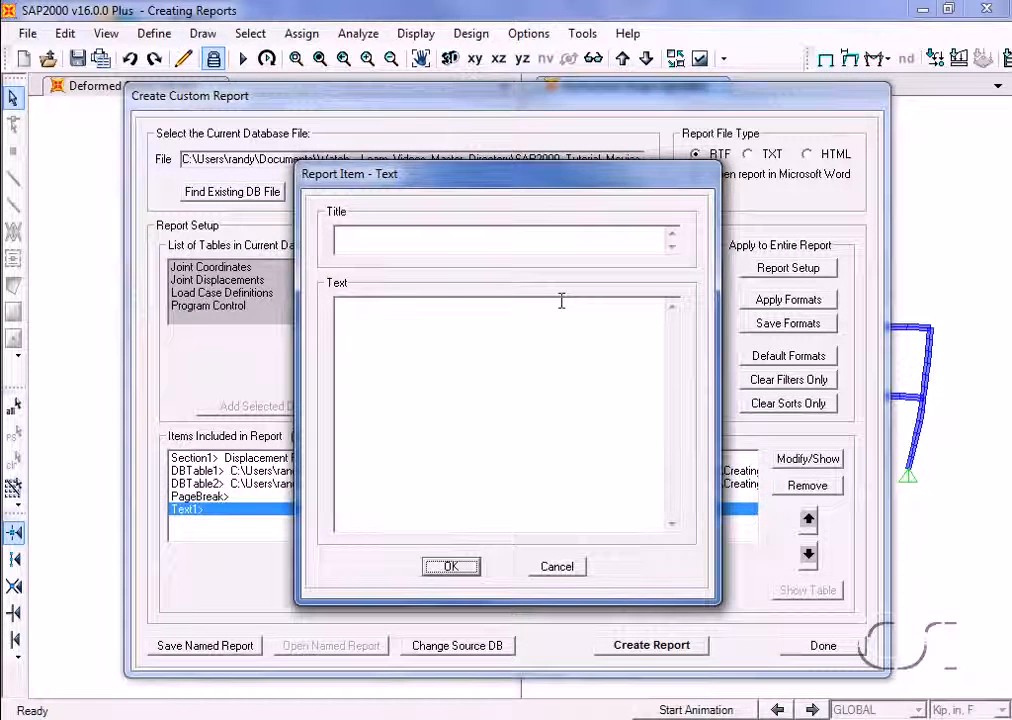
{"action": "type", "text": "Displacement Results"}
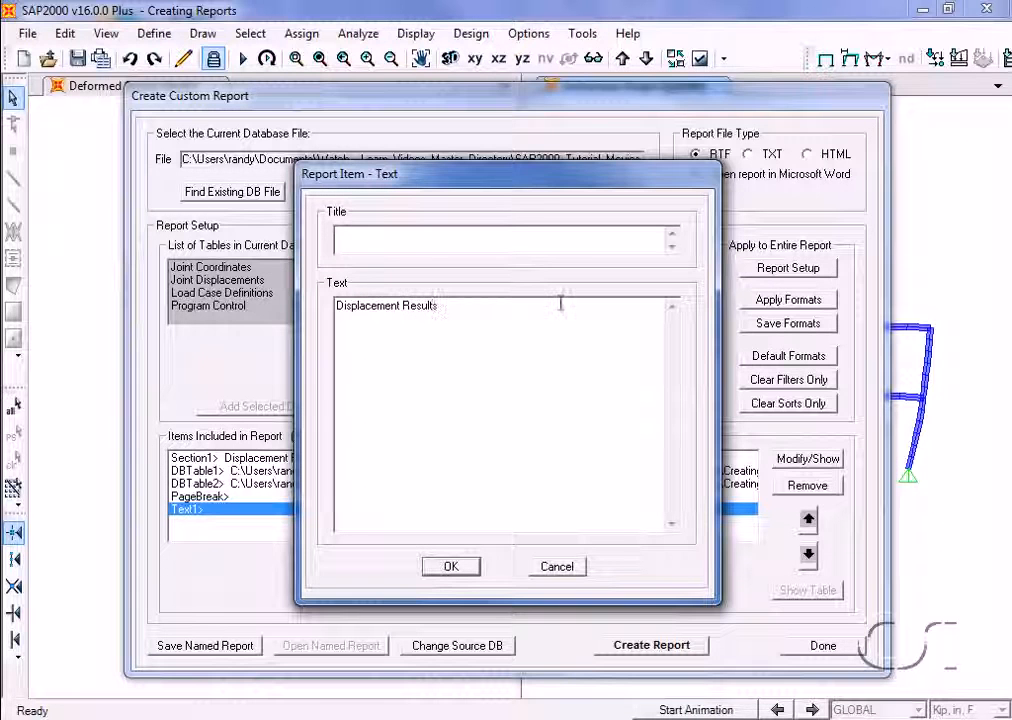
{"action": "left_click", "coordinate": [452, 566]}
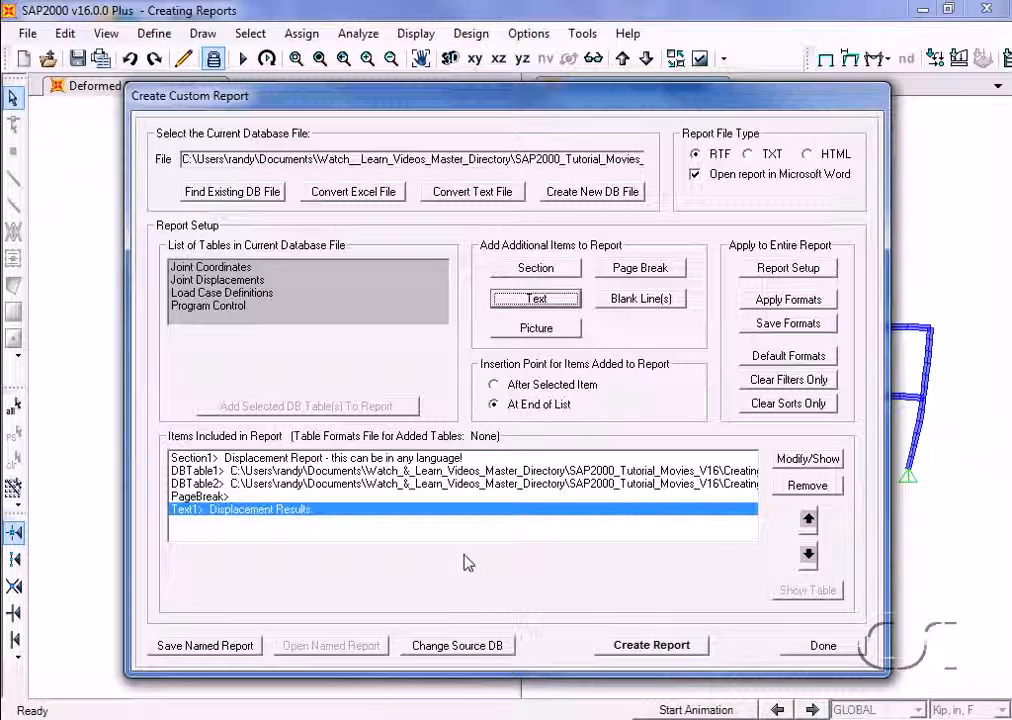
Add the Joint Displacements table to the report, try it above the Displacement Results text, and return it to the end
{"action": "left_click", "coordinate": [244, 281]}
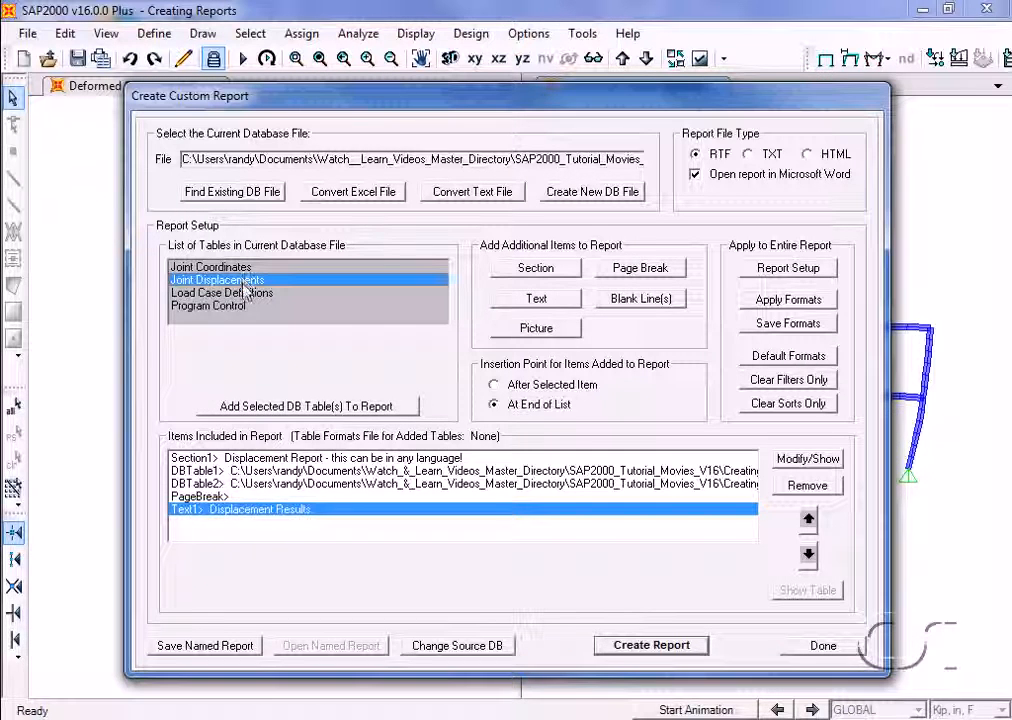
{"action": "left_click", "coordinate": [278, 406]}
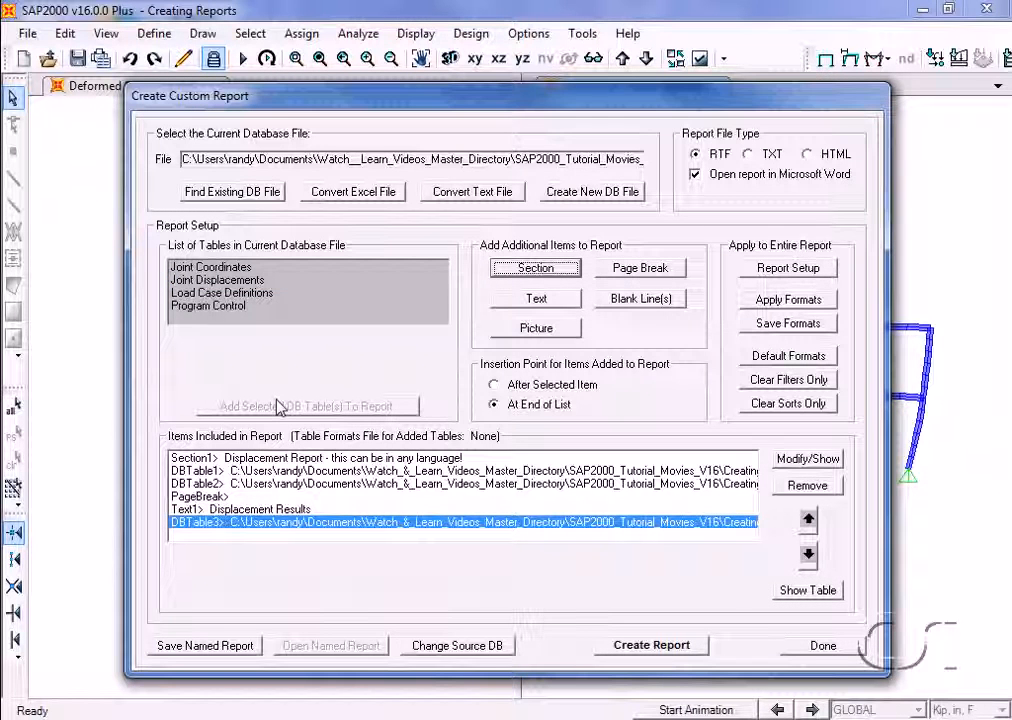
{"action": "left_click", "coordinate": [809, 521]}
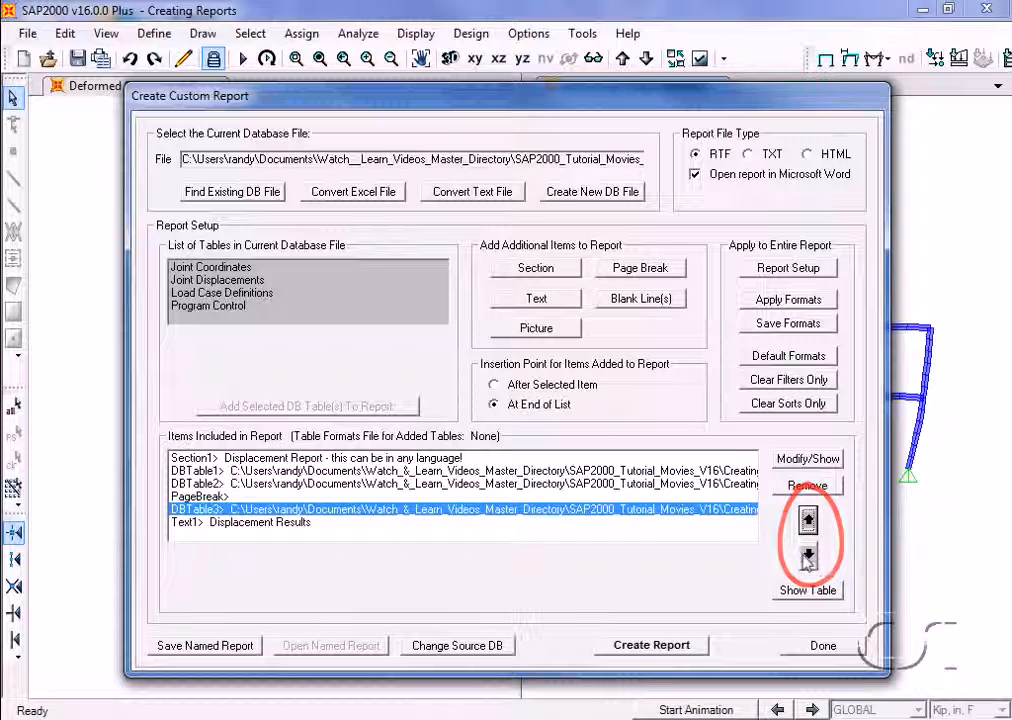
{"action": "left_click", "coordinate": [808, 555]}
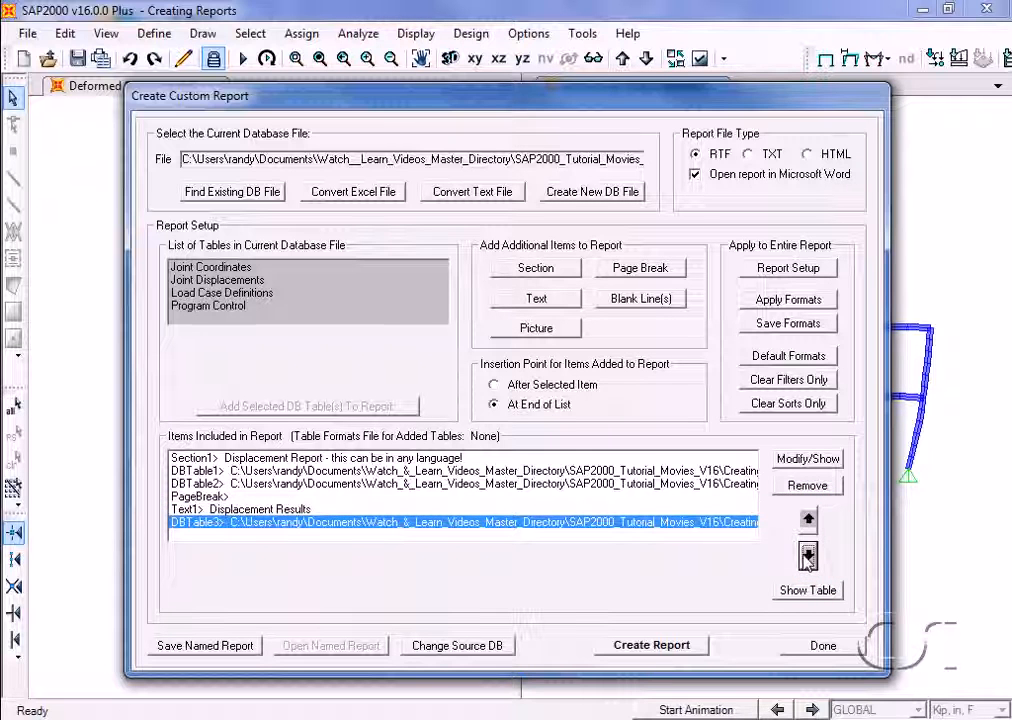
Open the report setup and review the page units, orientation and margins, accepting them as they are
{"action": "left_click", "coordinate": [824, 272]}
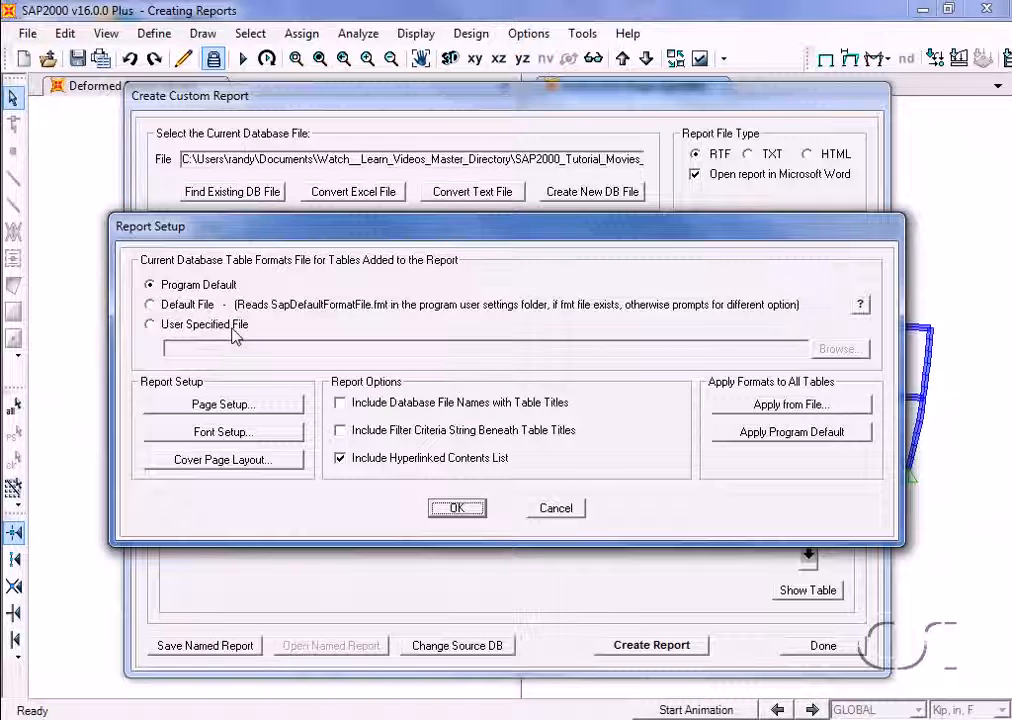
{"action": "left_click", "coordinate": [250, 412]}
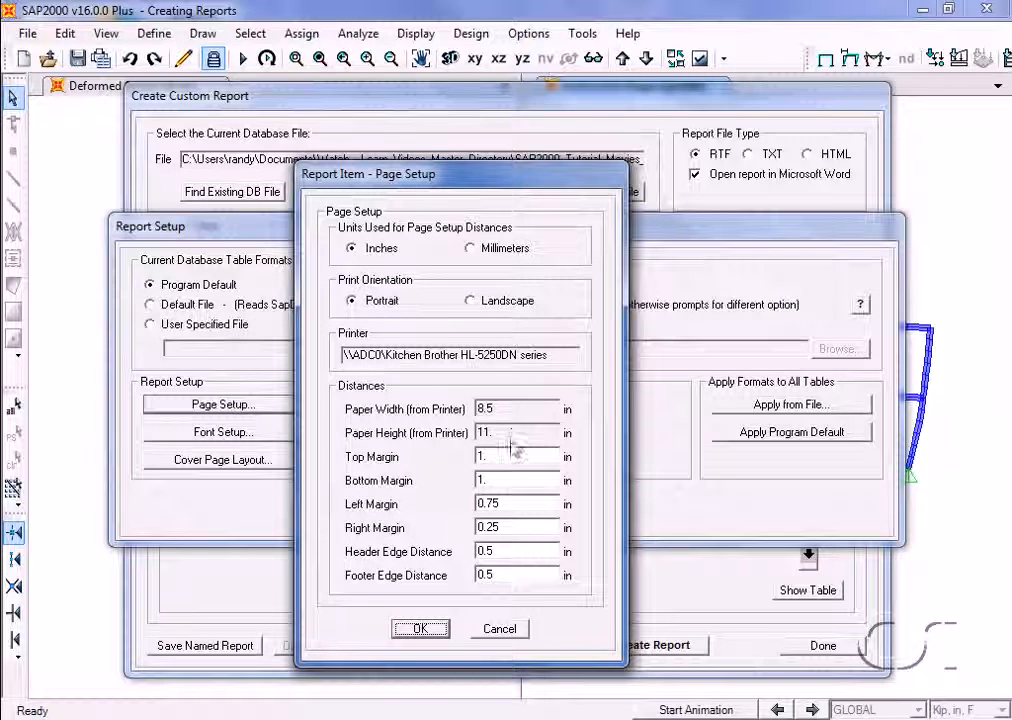
{"action": "left_click", "coordinate": [425, 629]}
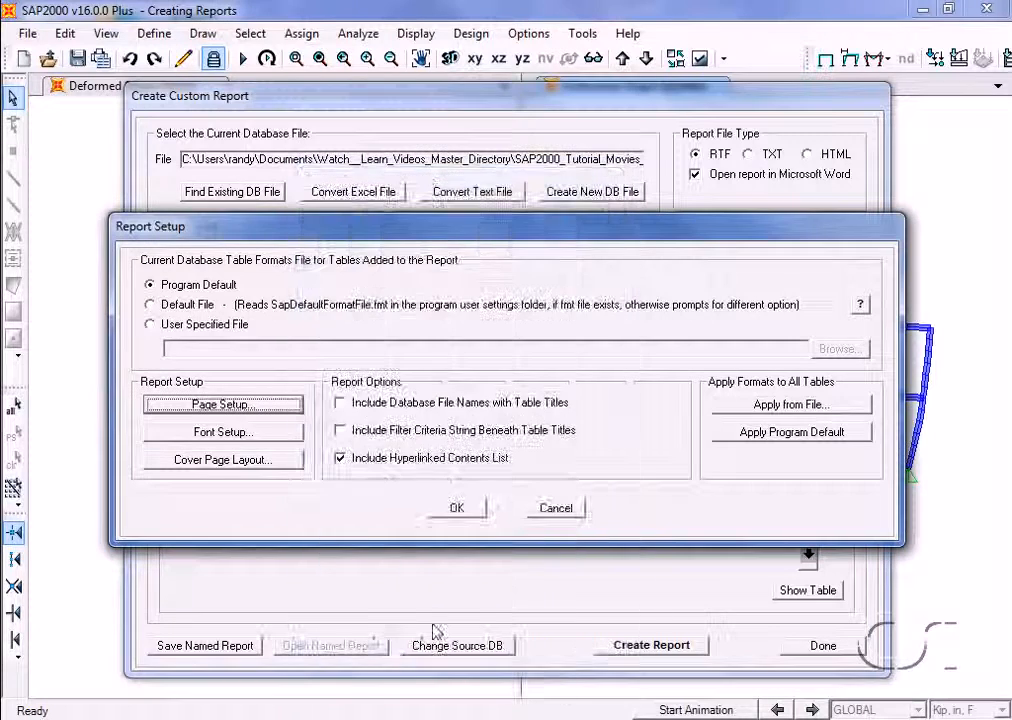
Review the report fonts for Section Heading 1, Table Titles, Text and Table Data, and accept them
{"action": "left_click", "coordinate": [243, 435]}
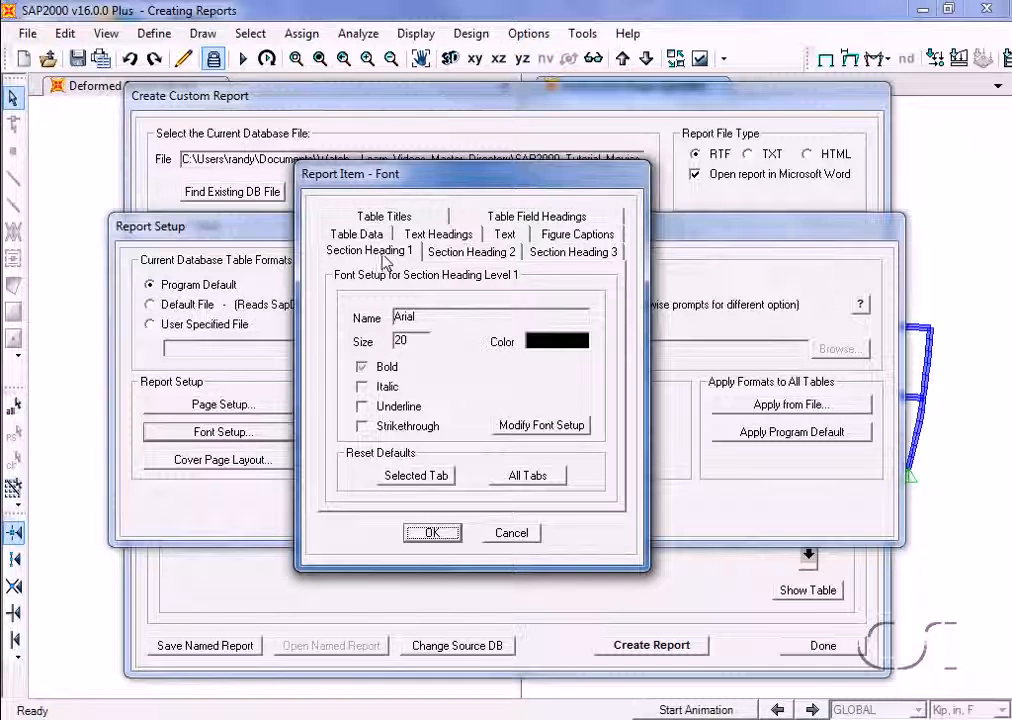
{"action": "left_click", "coordinate": [396, 223]}
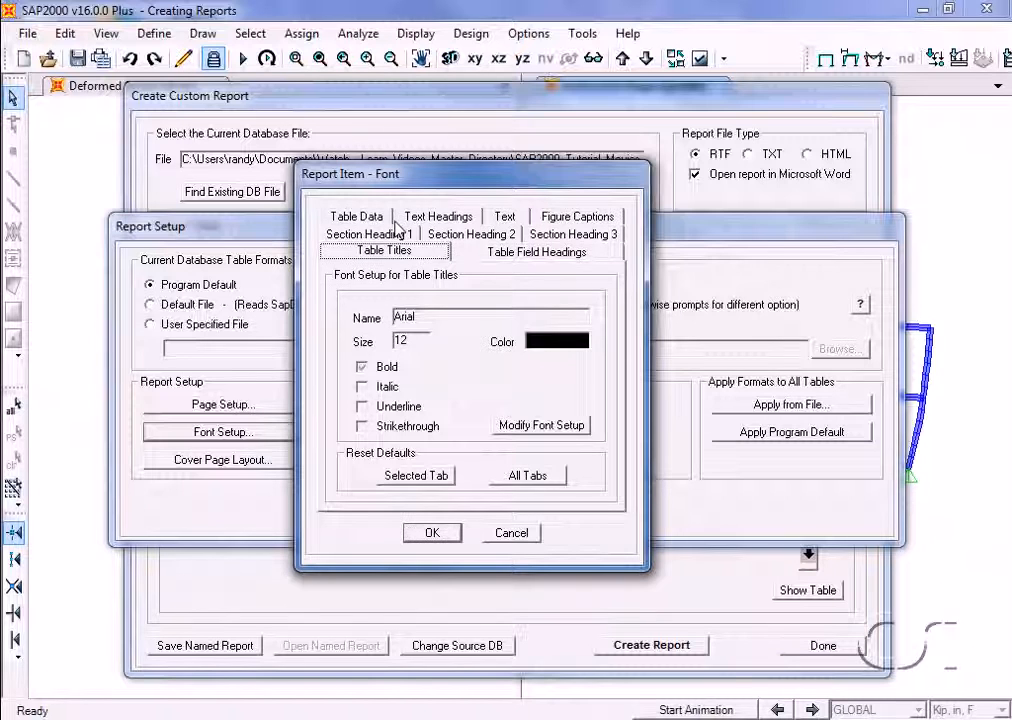
{"action": "left_click", "coordinate": [505, 216]}
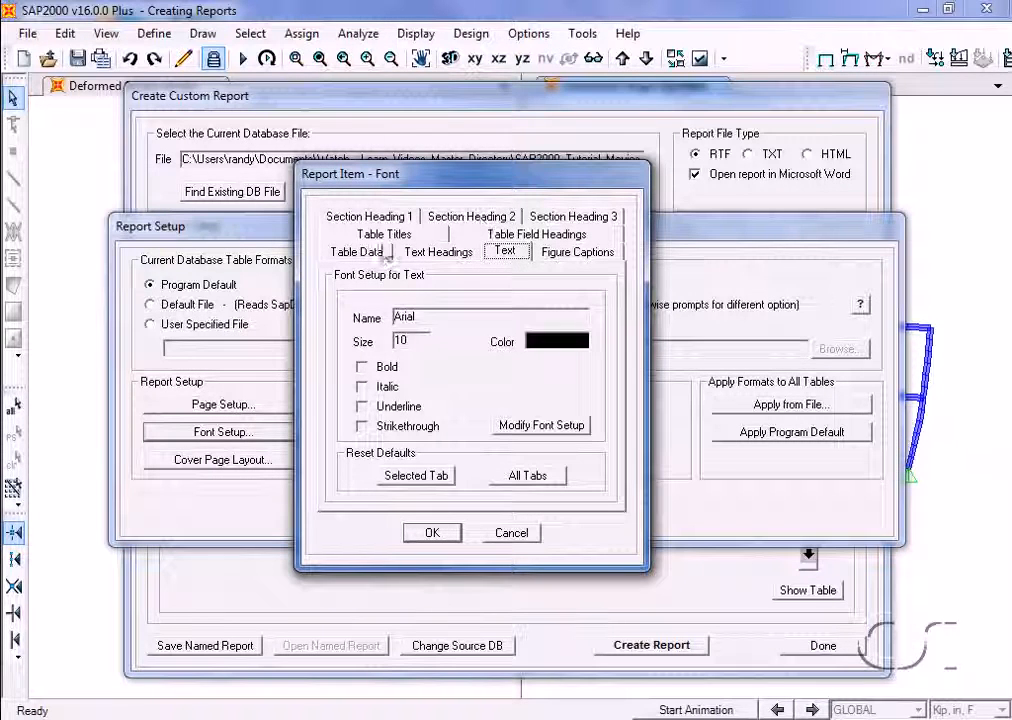
{"action": "left_click", "coordinate": [378, 253]}
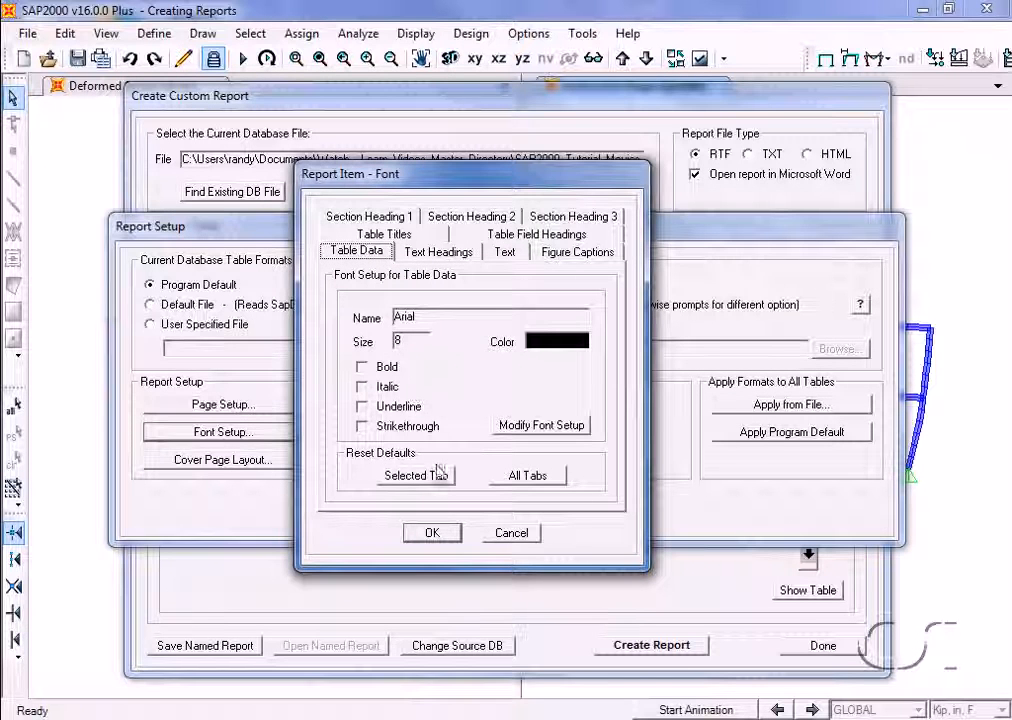
{"action": "left_click", "coordinate": [455, 536]}
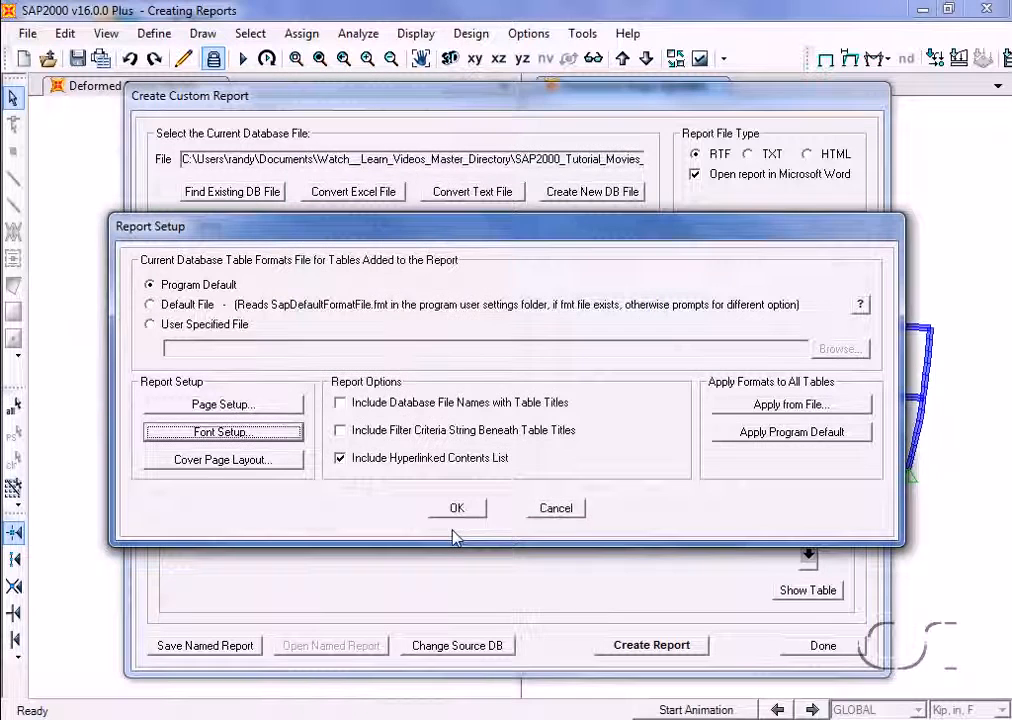
Check the cover page options available for printing, return to Do Not Print Cover Page, and accept the report setup
{"action": "left_click", "coordinate": [275, 460]}
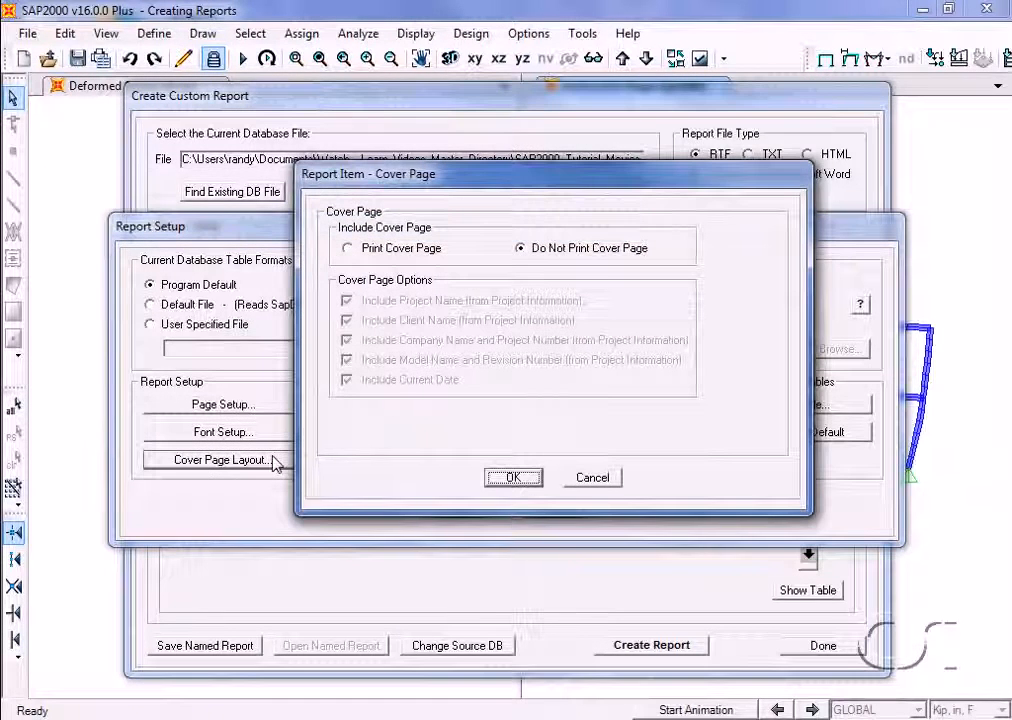
{"action": "left_click", "coordinate": [348, 249]}
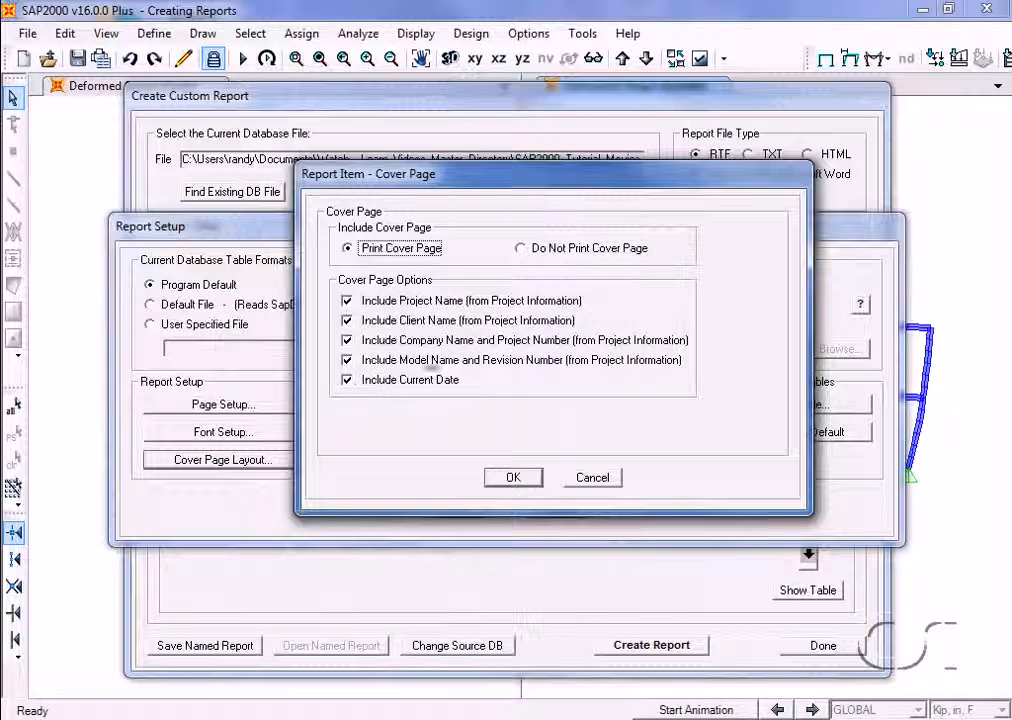
{"action": "left_click", "coordinate": [521, 250]}
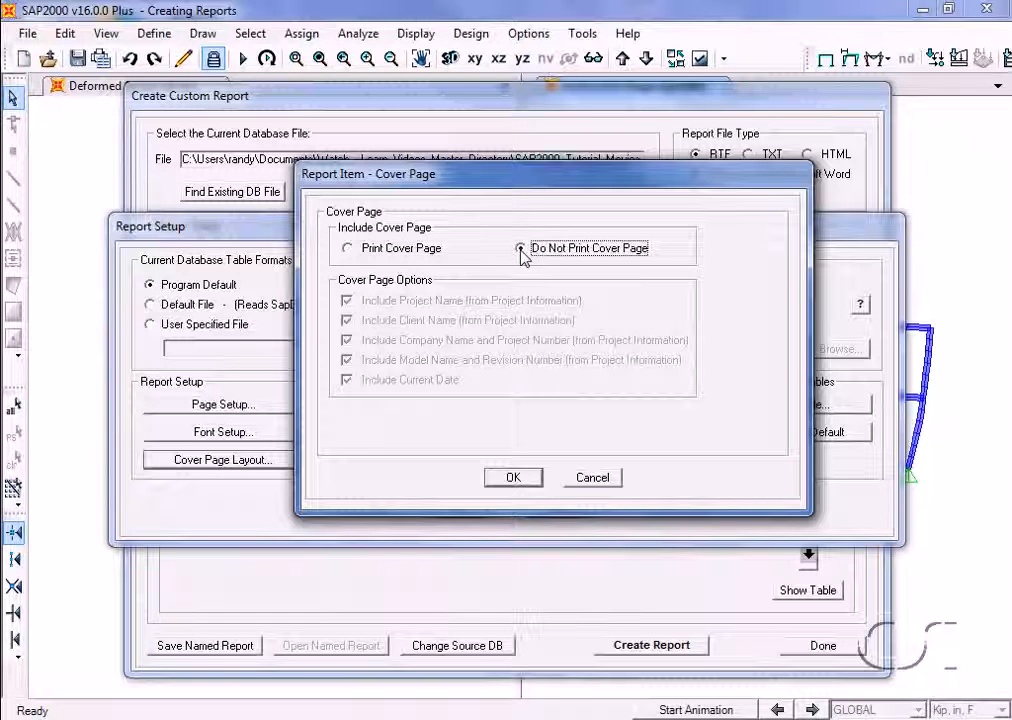
{"action": "left_click", "coordinate": [517, 477]}
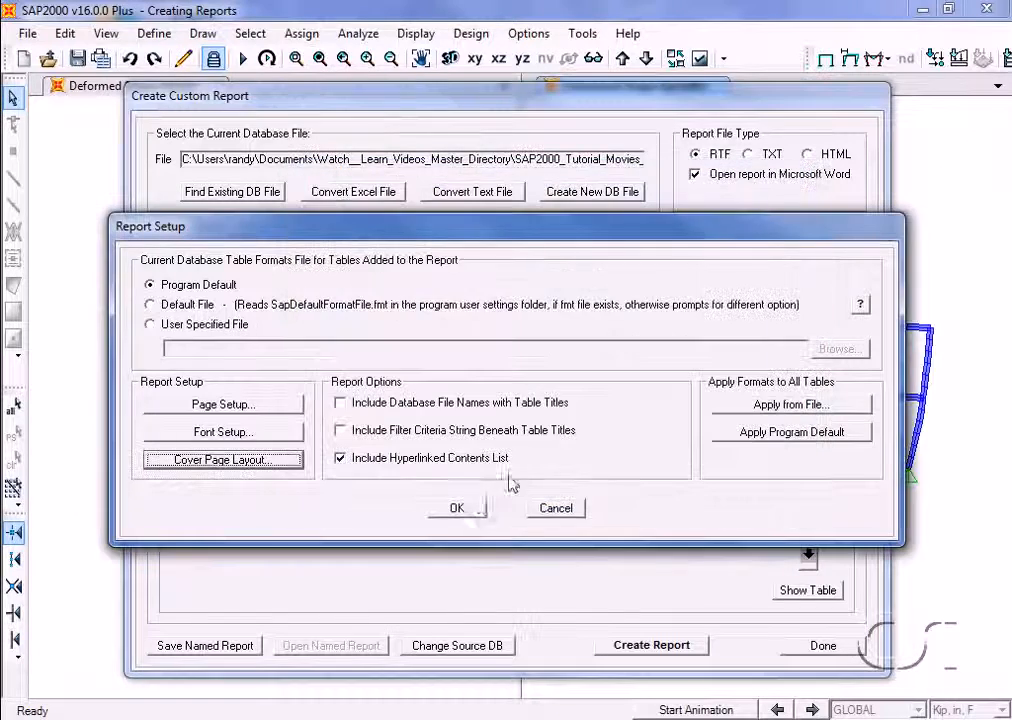
{"action": "left_click", "coordinate": [457, 509]}
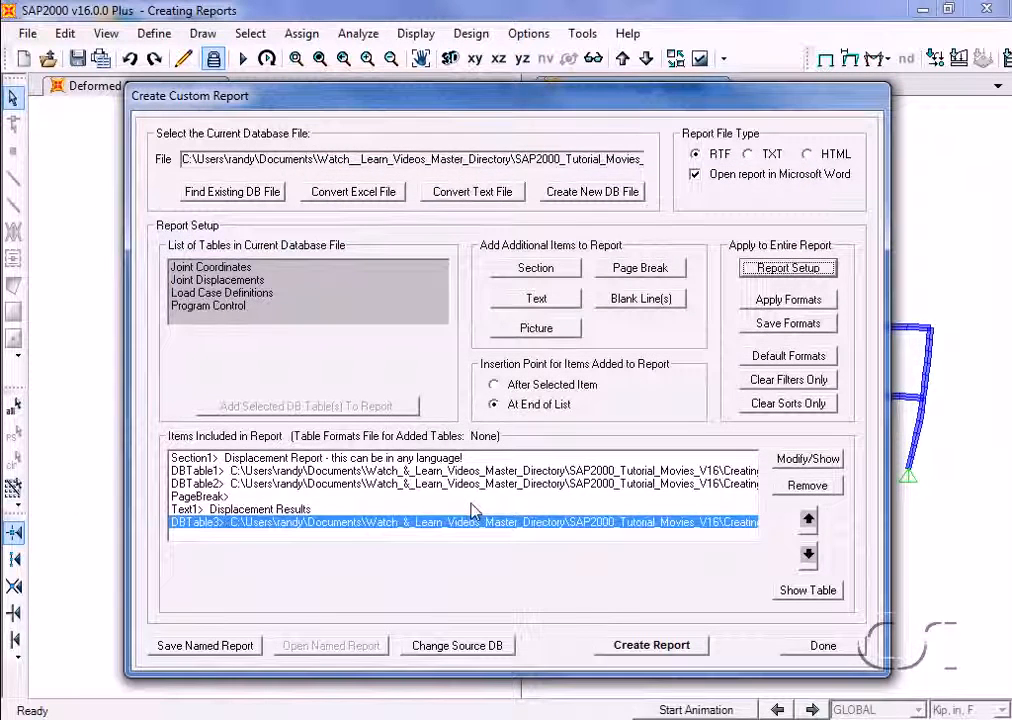
Save the current report layout as a new named report called REPORT
{"action": "left_click", "coordinate": [210, 646]}
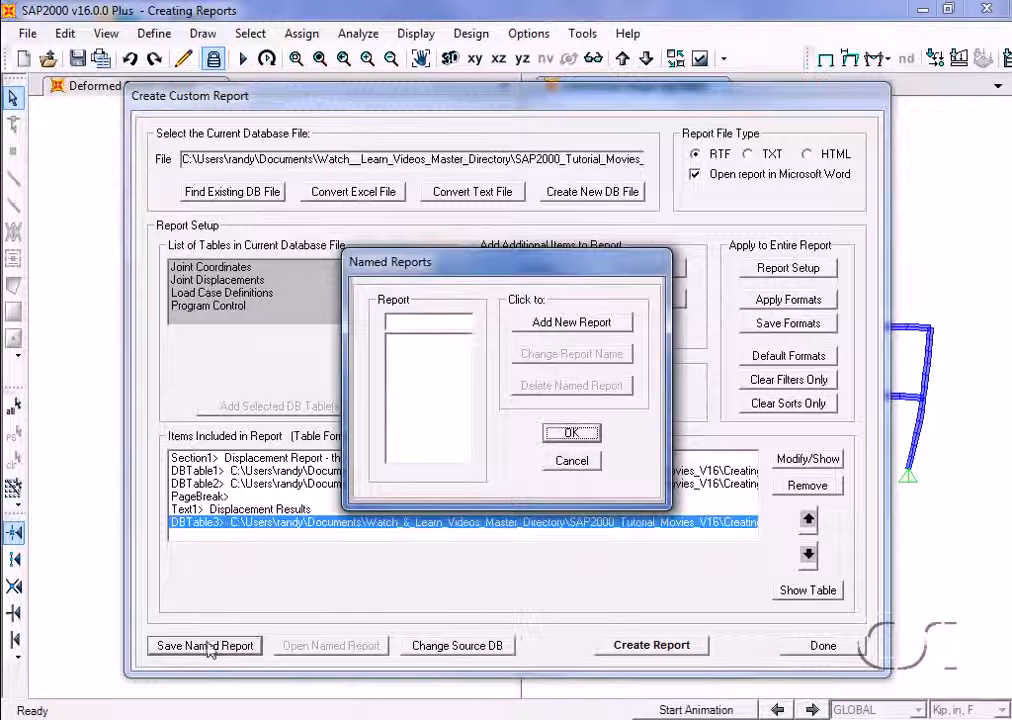
{"action": "left_click", "coordinate": [470, 322]}
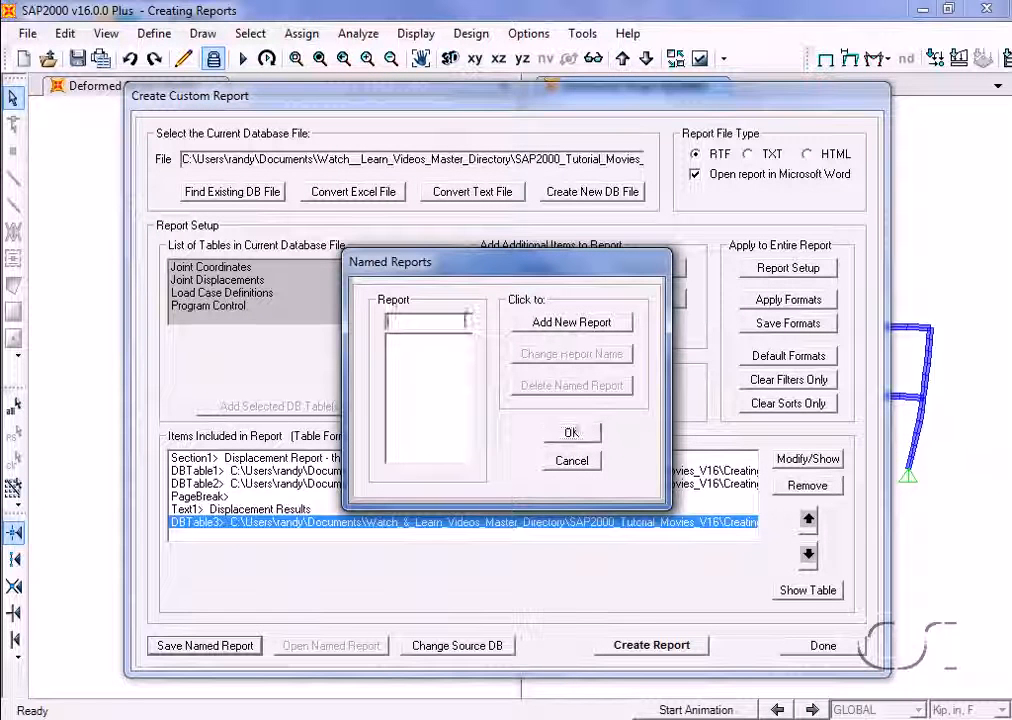
{"action": "type", "text": "REPORT"}
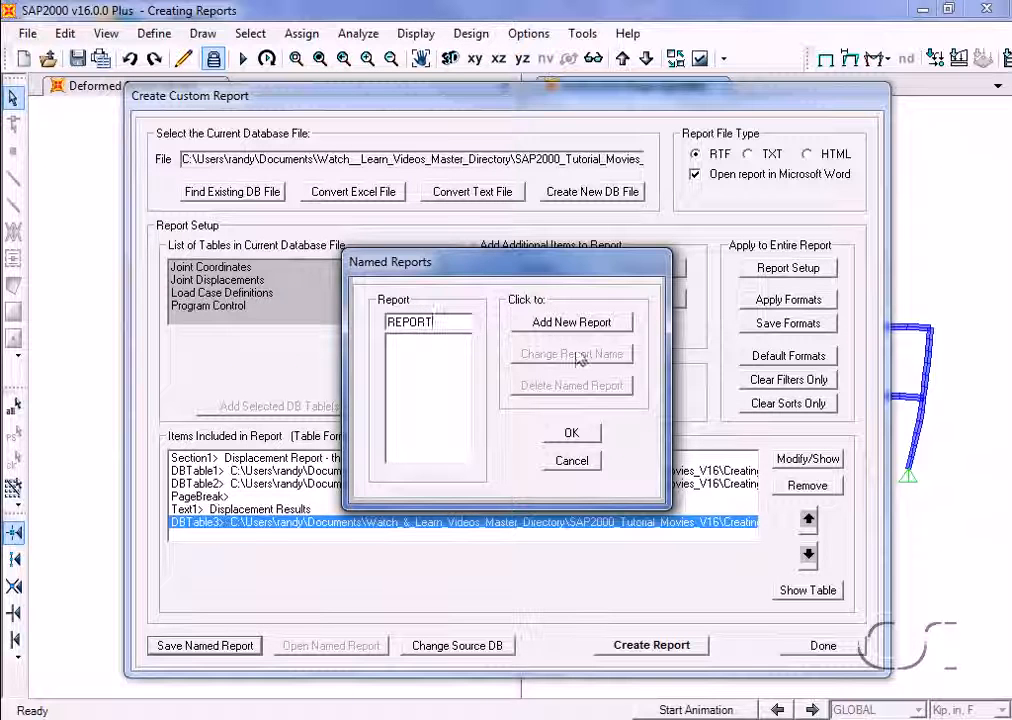
{"action": "left_click", "coordinate": [571, 323]}
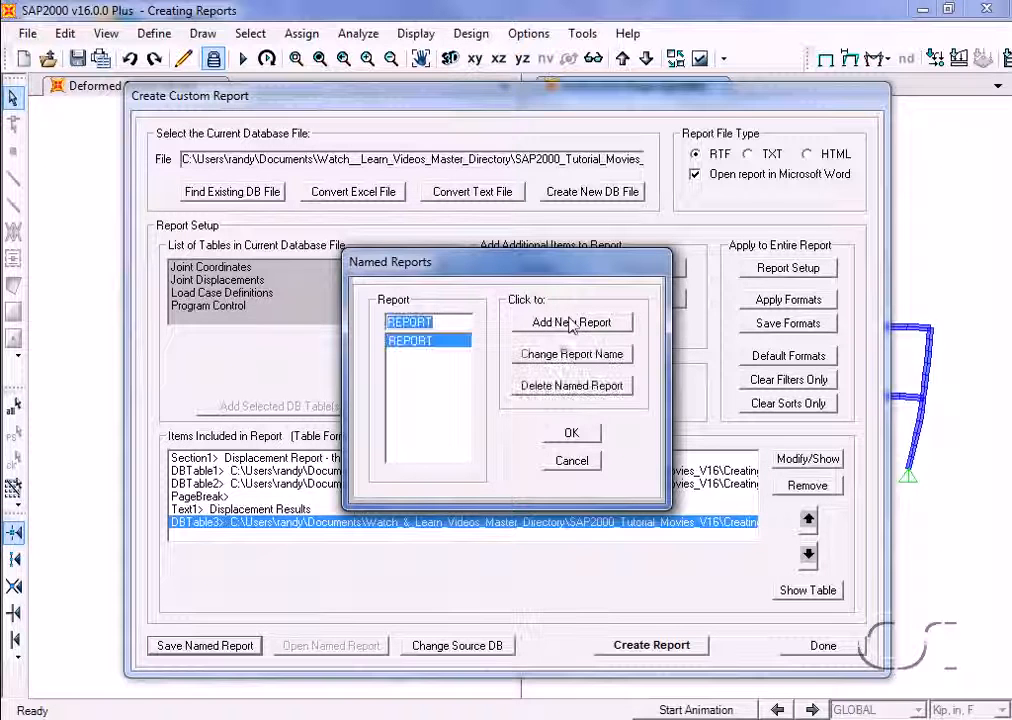
{"action": "left_click", "coordinate": [571, 437]}
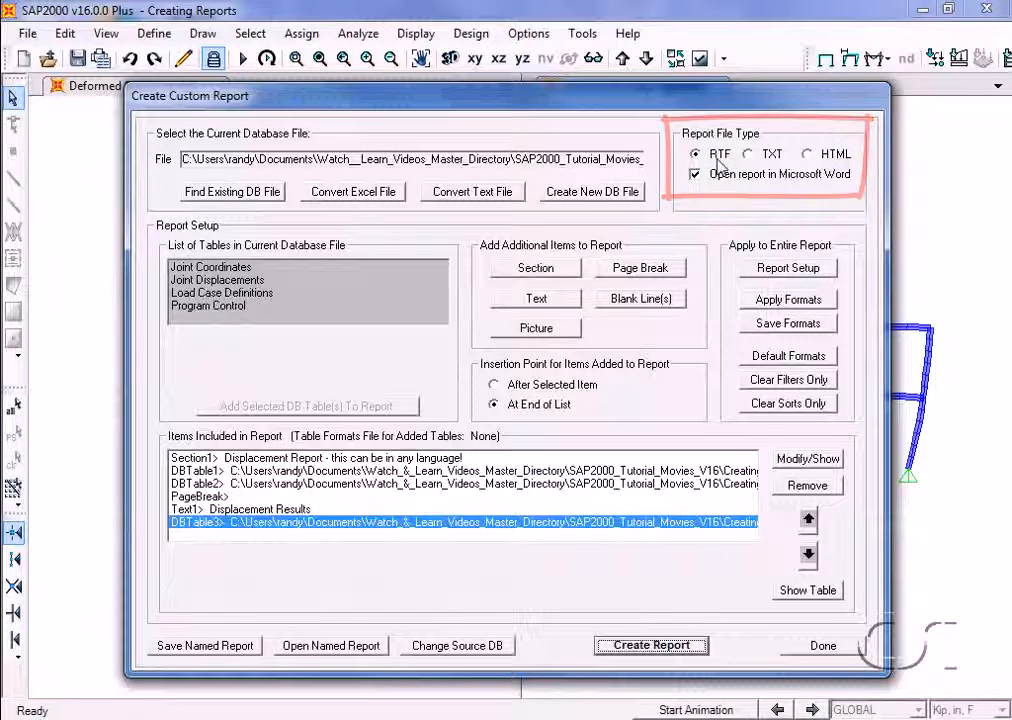
Check the TXT and HTML report file type options, then return the file type to RTF
{"action": "left_click", "coordinate": [759, 158]}
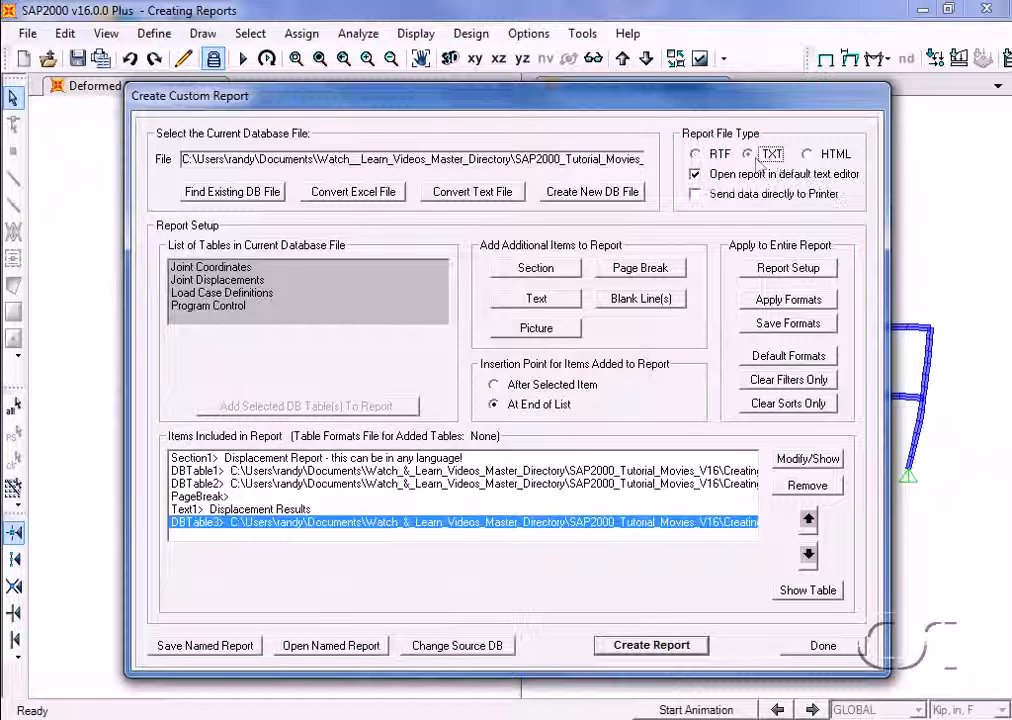
{"action": "left_click", "coordinate": [807, 156]}
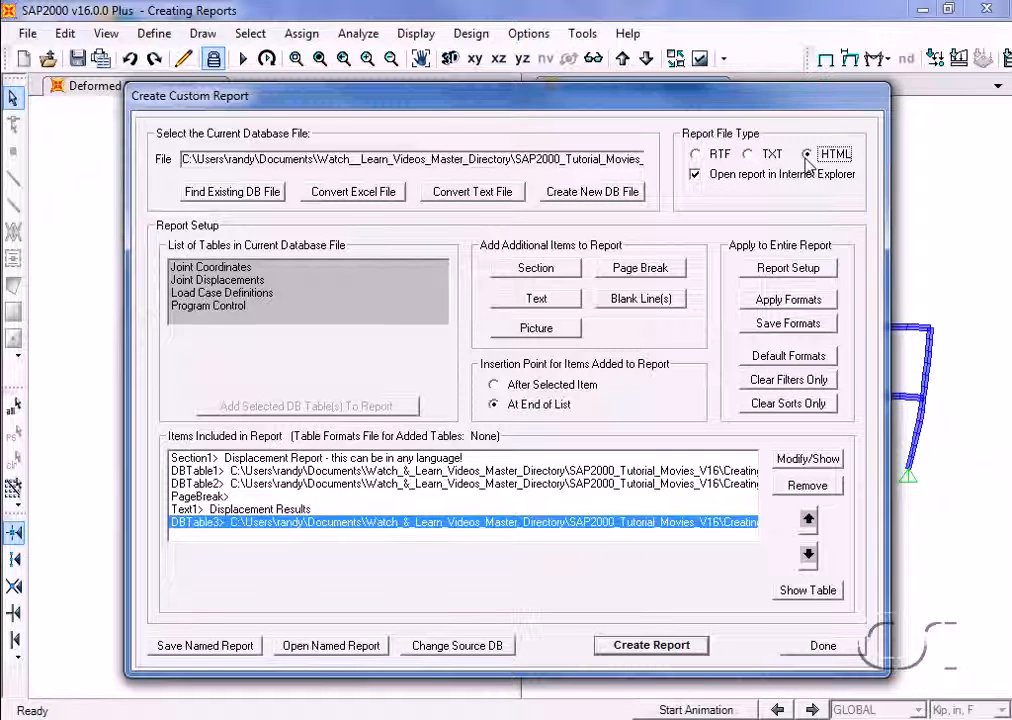
{"action": "left_click", "coordinate": [711, 156]}
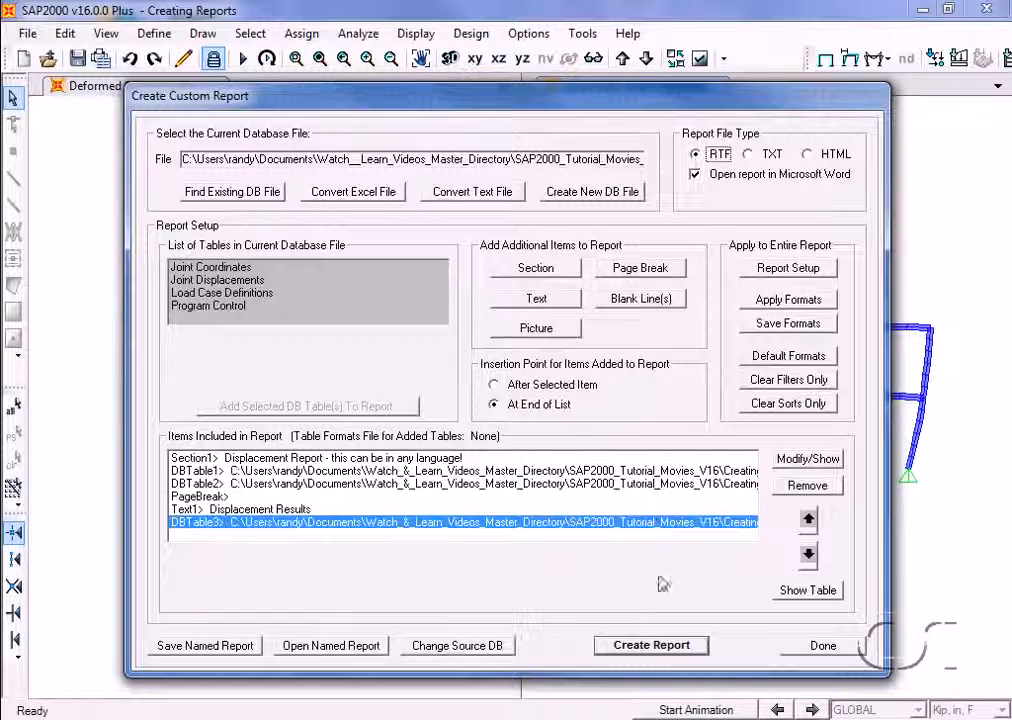
Create the report as a rich text file named Advanced Report in the Model folder
{"action": "left_click", "coordinate": [622, 645]}
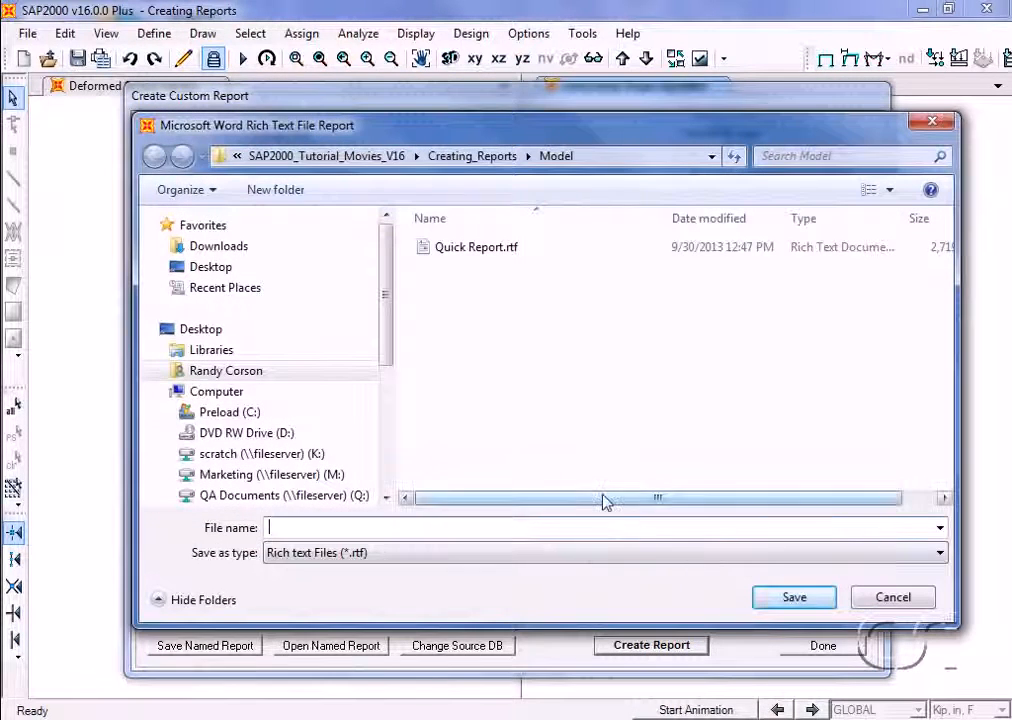
{"action": "type", "text": "Adve"}
{"action": "type", "text": "nced Report"}
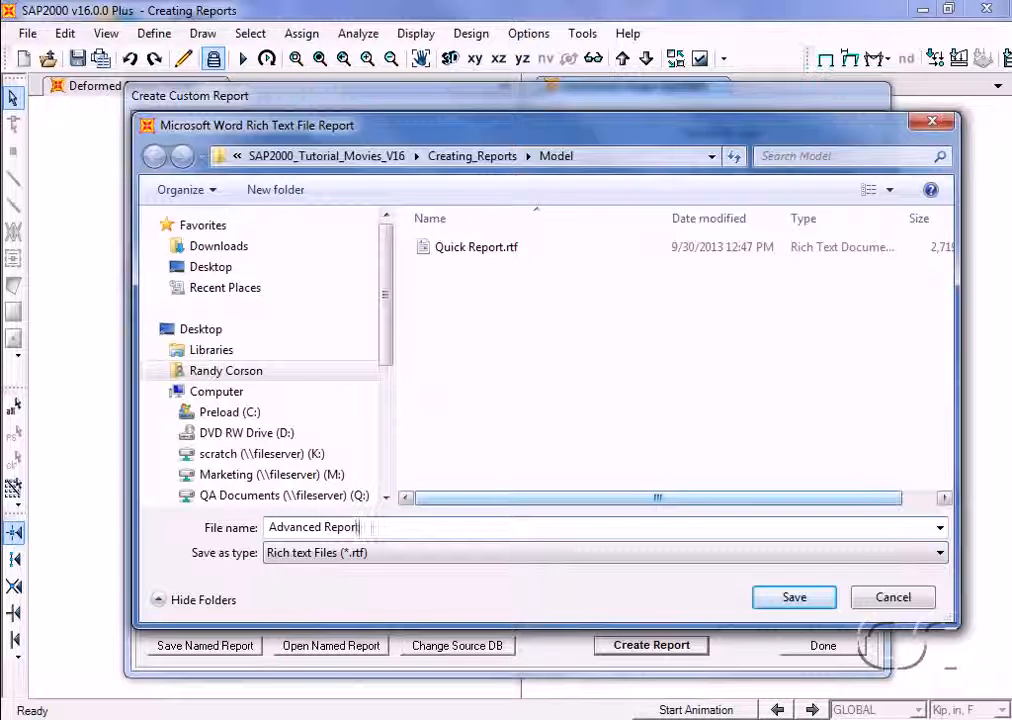
{"action": "left_click", "coordinate": [793, 598]}
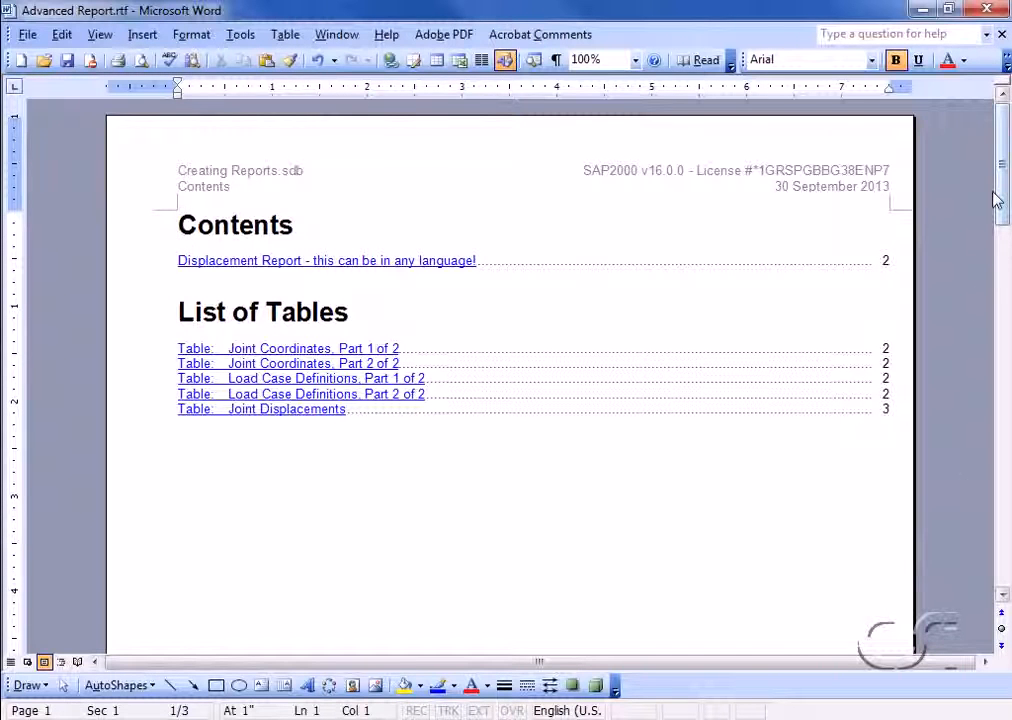
Review the contents, joint coordinates and joint displacements pages in Microsoft Word, then close the document and finish the custom report session
{"action": "left_click_drag", "start_coordinate": [1004, 203], "coordinate": [1003, 343]}
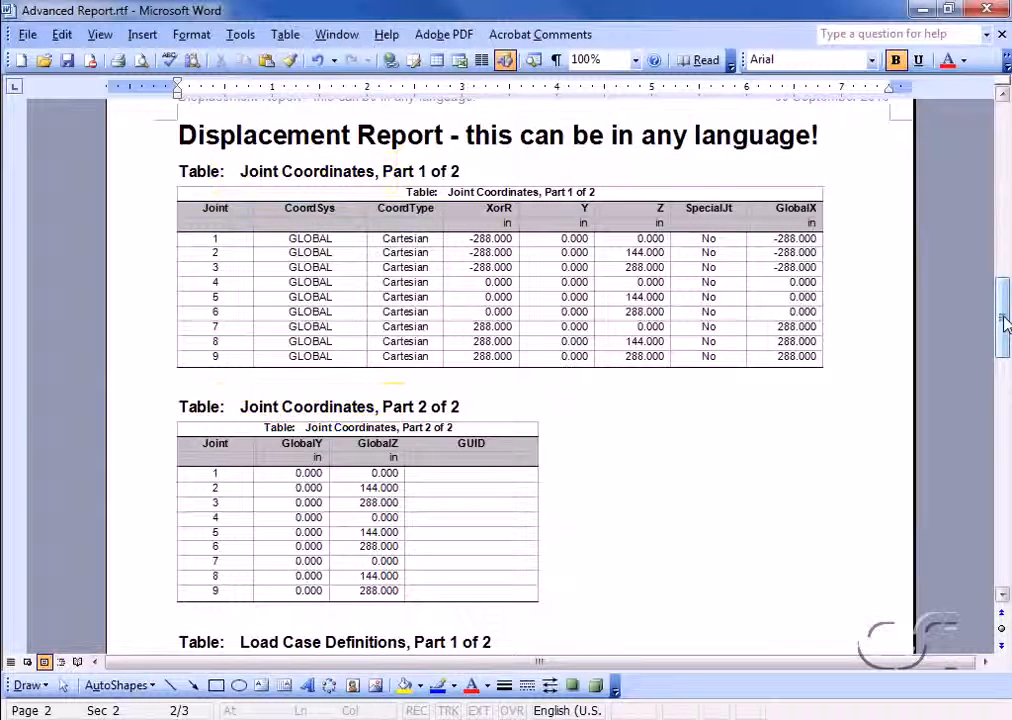
{"action": "left_click_drag", "start_coordinate": [1004, 320], "coordinate": [1004, 483]}
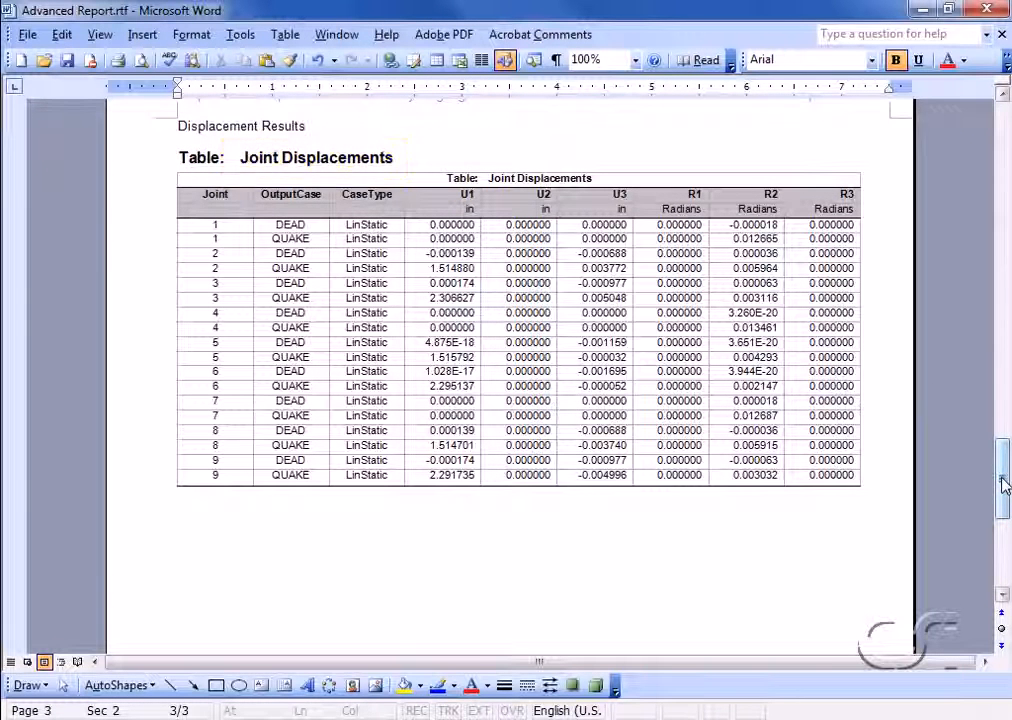
{"action": "left_click", "coordinate": [985, 11]}
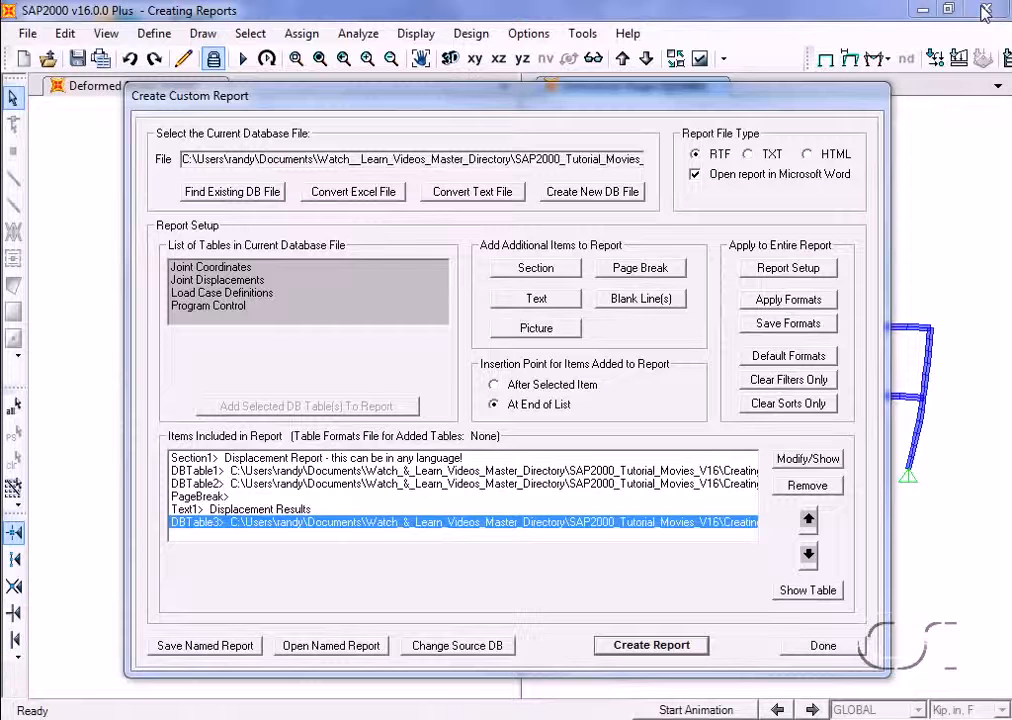
{"action": "left_click", "coordinate": [828, 655]}
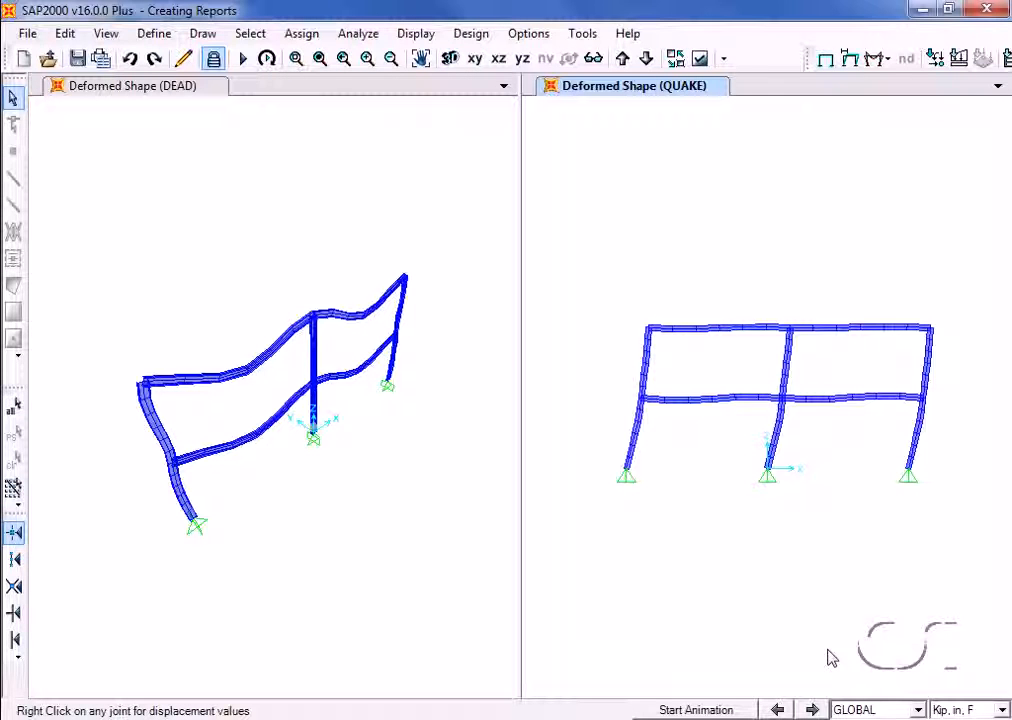
Reopen the Advanced Report Writer and load the named report REPORT
{"action": "left_click", "coordinate": [29, 34]}
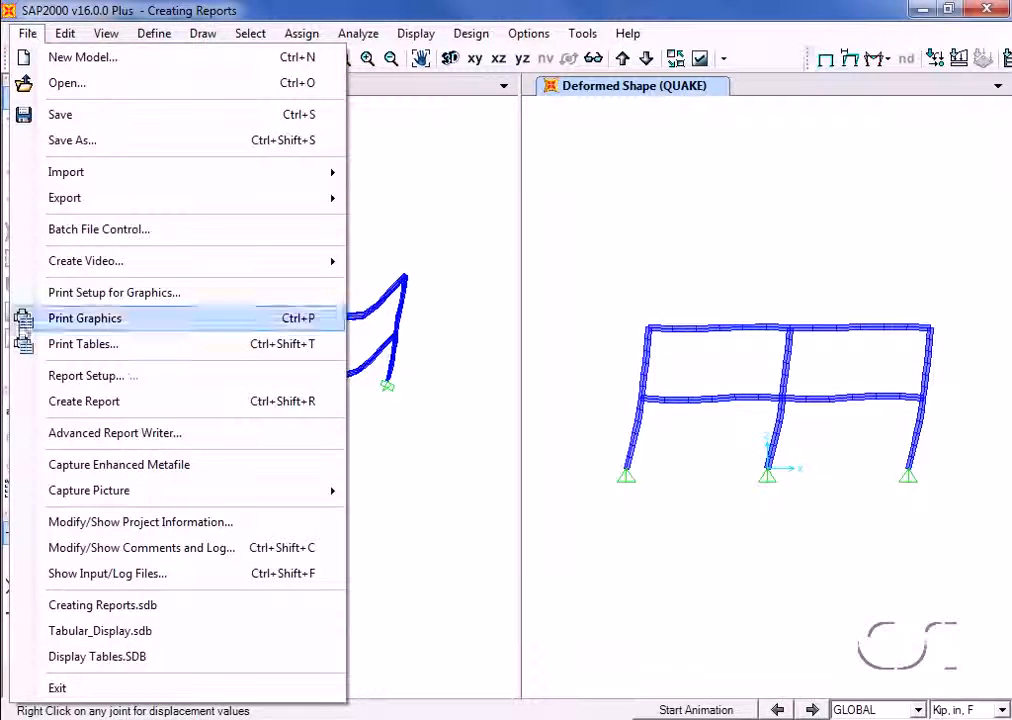
{"action": "left_click", "coordinate": [188, 440]}
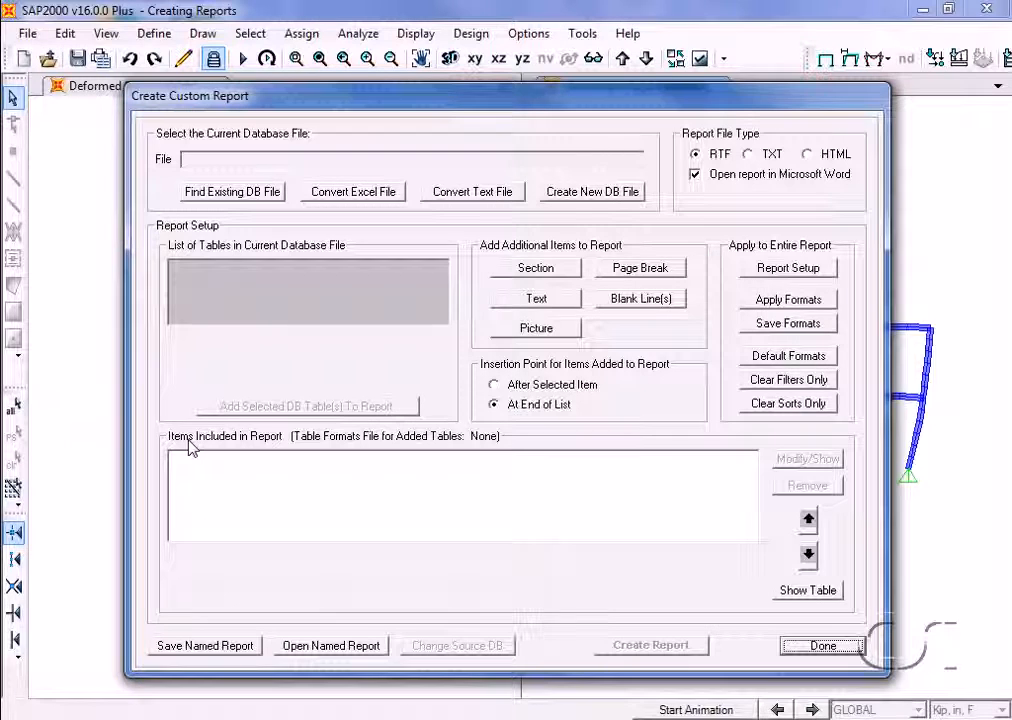
{"action": "left_click", "coordinate": [333, 646]}
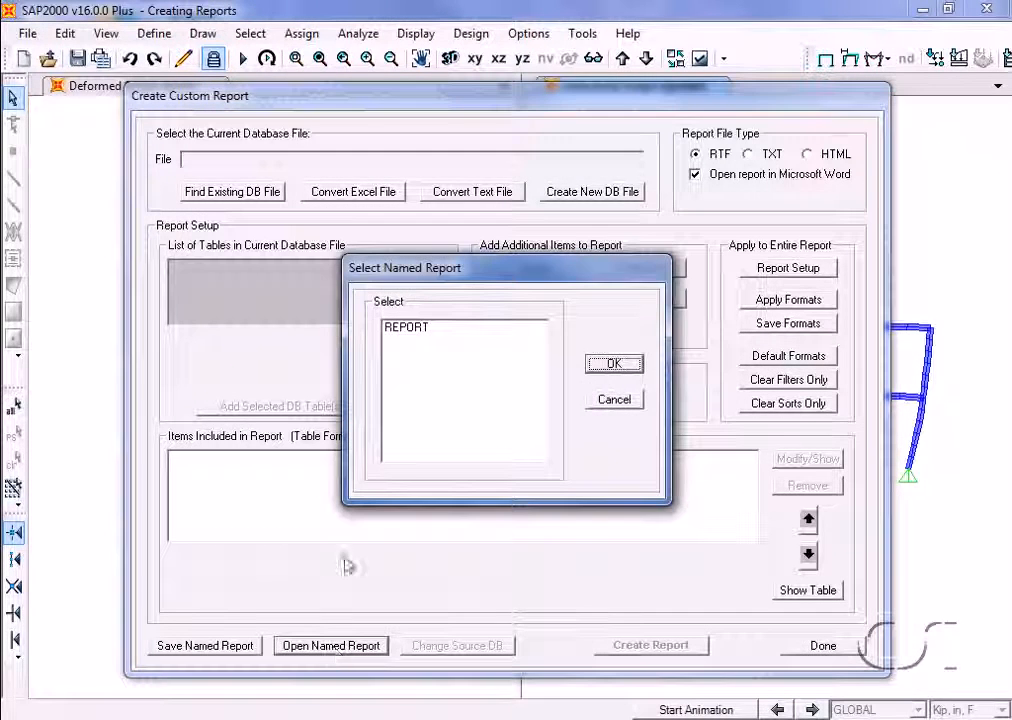
{"action": "left_click", "coordinate": [392, 327]}
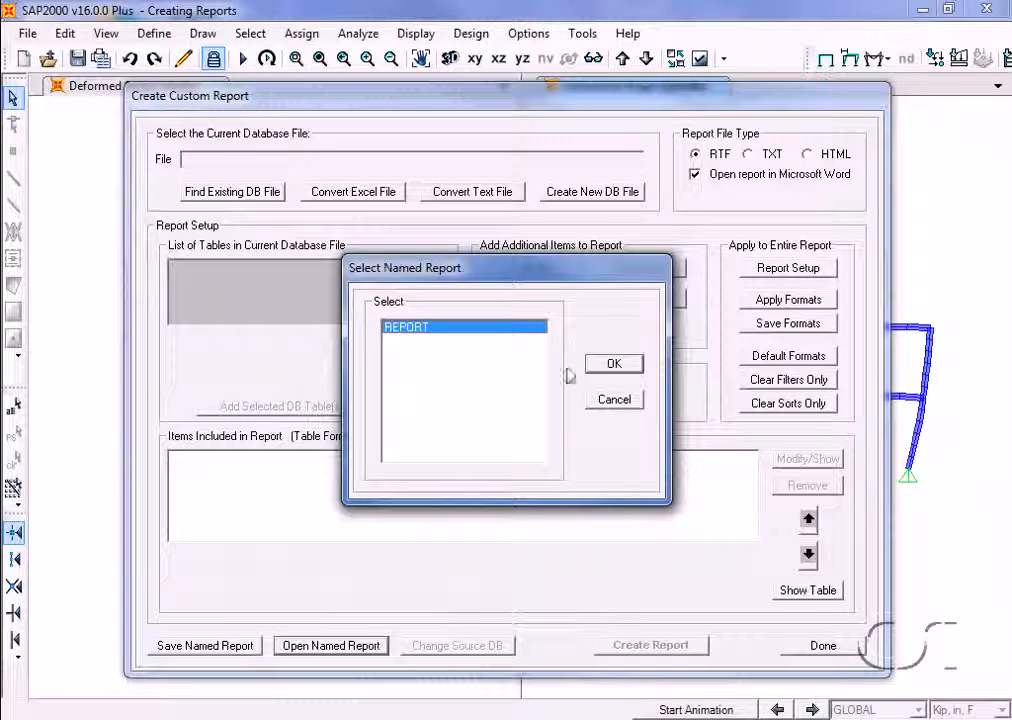
{"action": "left_click", "coordinate": [599, 364]}
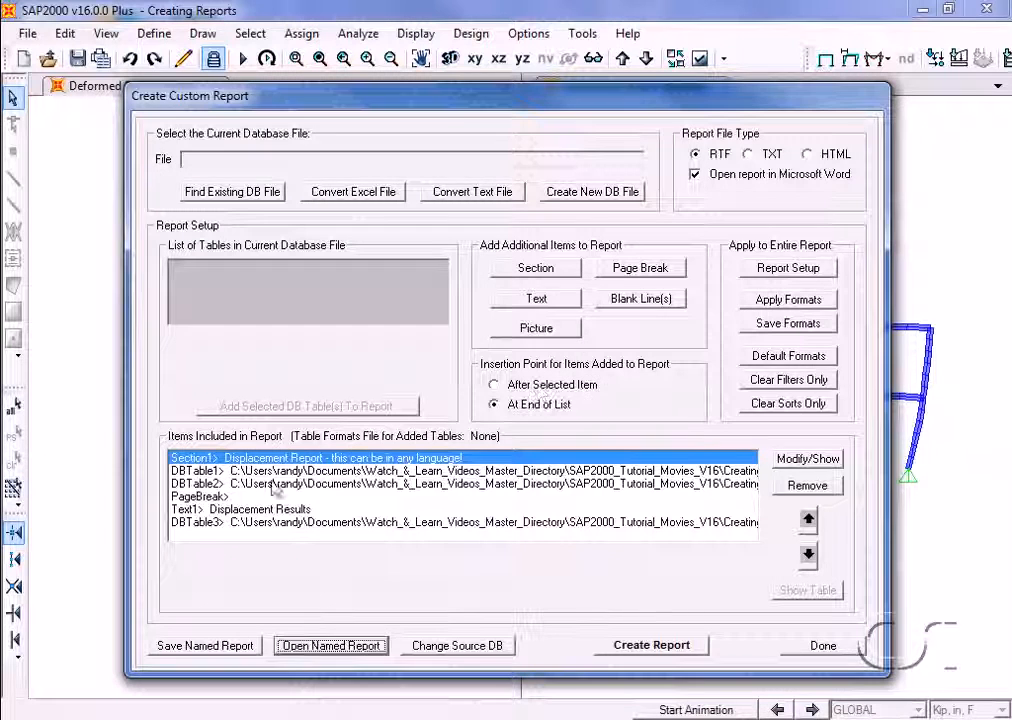
Add a picture item after the page break in the report, using the file Deformed Shape.bmp
{"action": "left_click", "coordinate": [234, 496]}
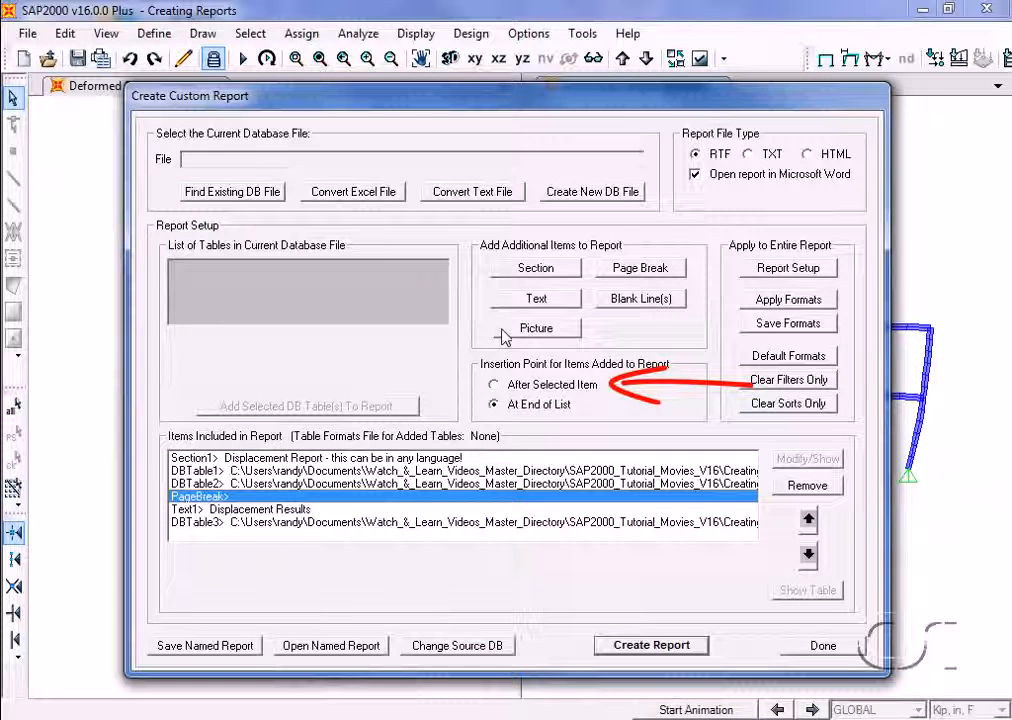
{"action": "left_click", "coordinate": [560, 386]}
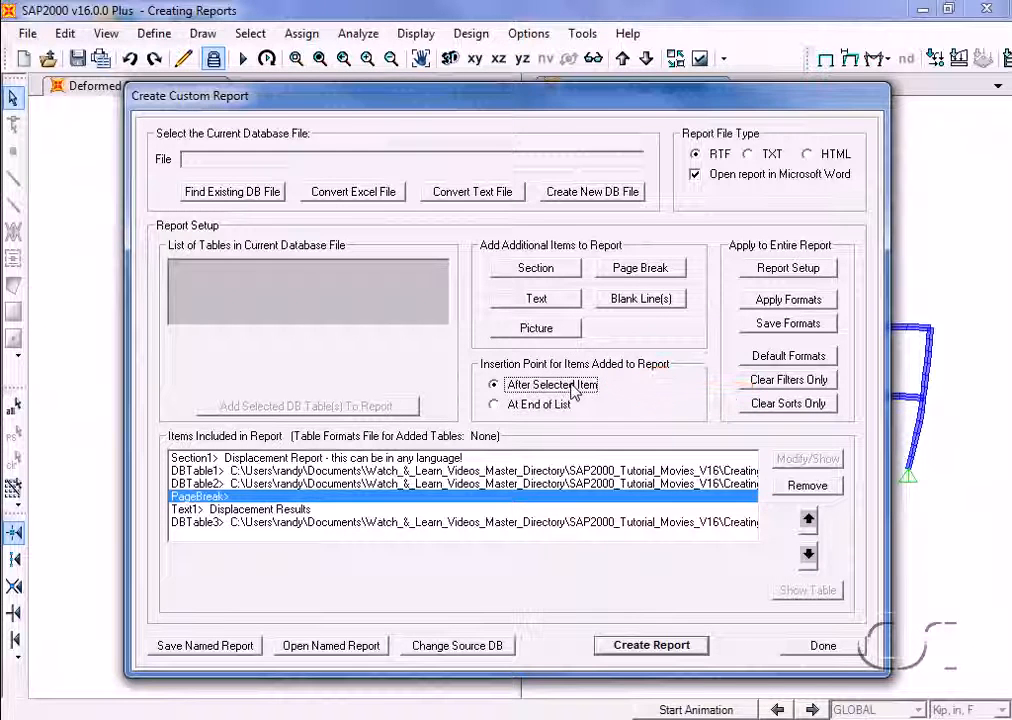
{"action": "left_click", "coordinate": [536, 329]}
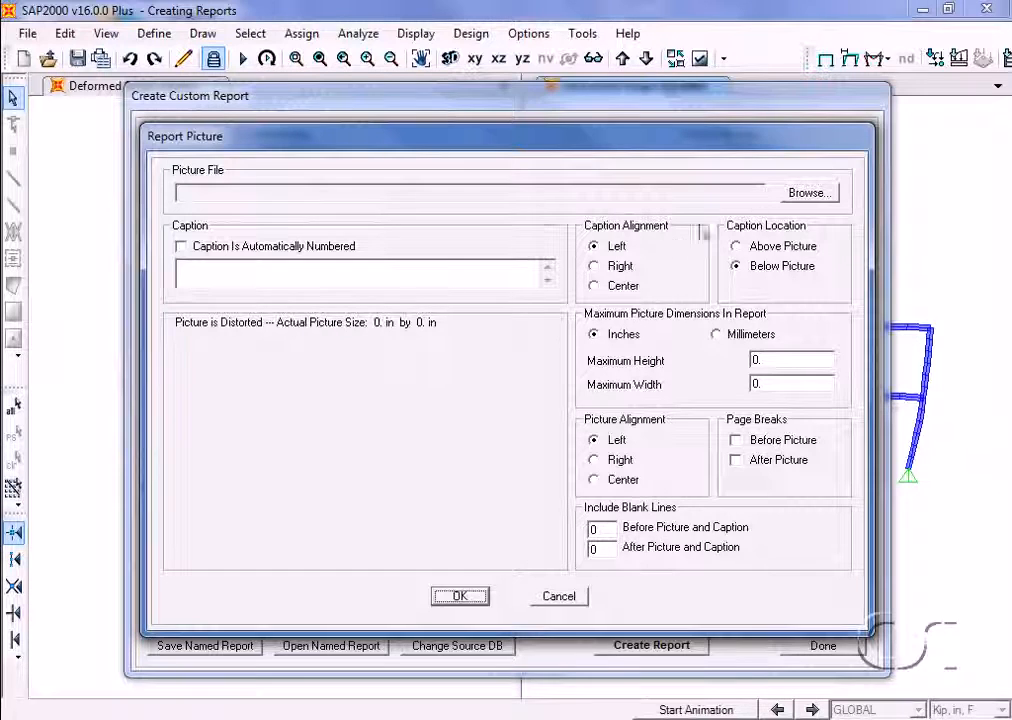
{"action": "left_click", "coordinate": [808, 194]}
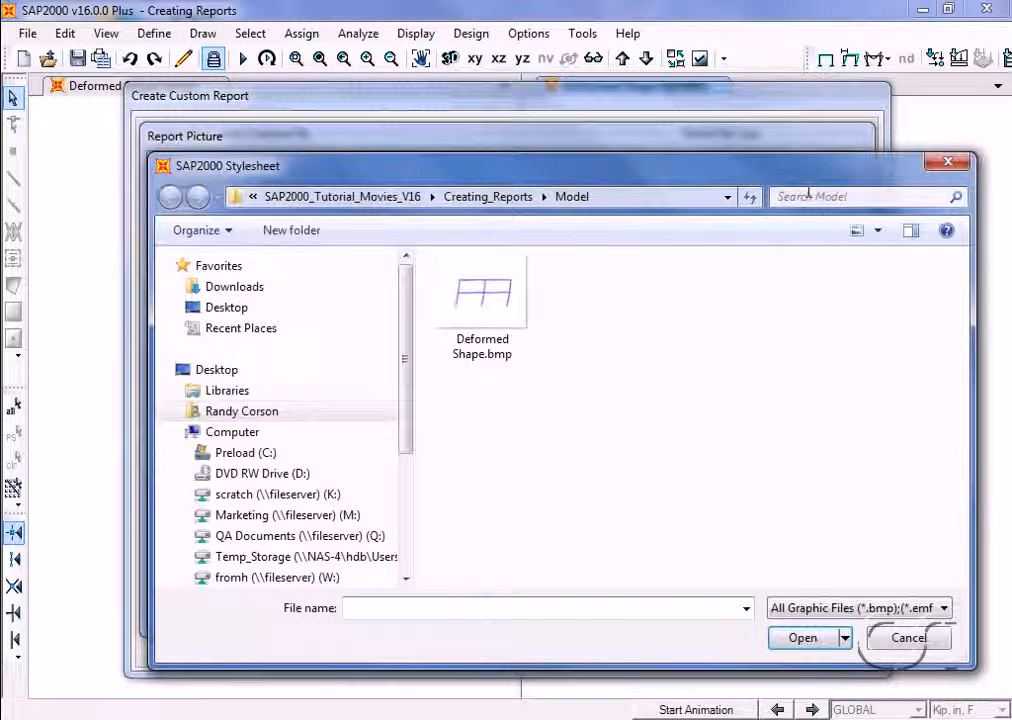
{"action": "left_click", "coordinate": [501, 353]}
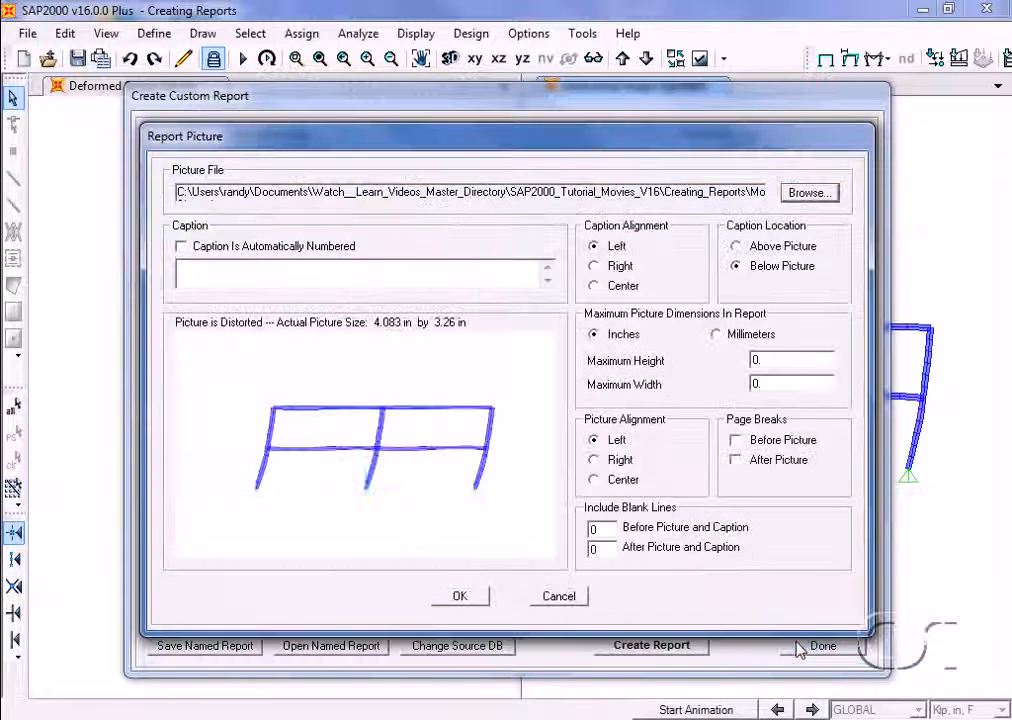
Caption the picture Quake Deformed Shape, center both the caption and the picture, and accept the picture settings
{"action": "left_click", "coordinate": [386, 273]}
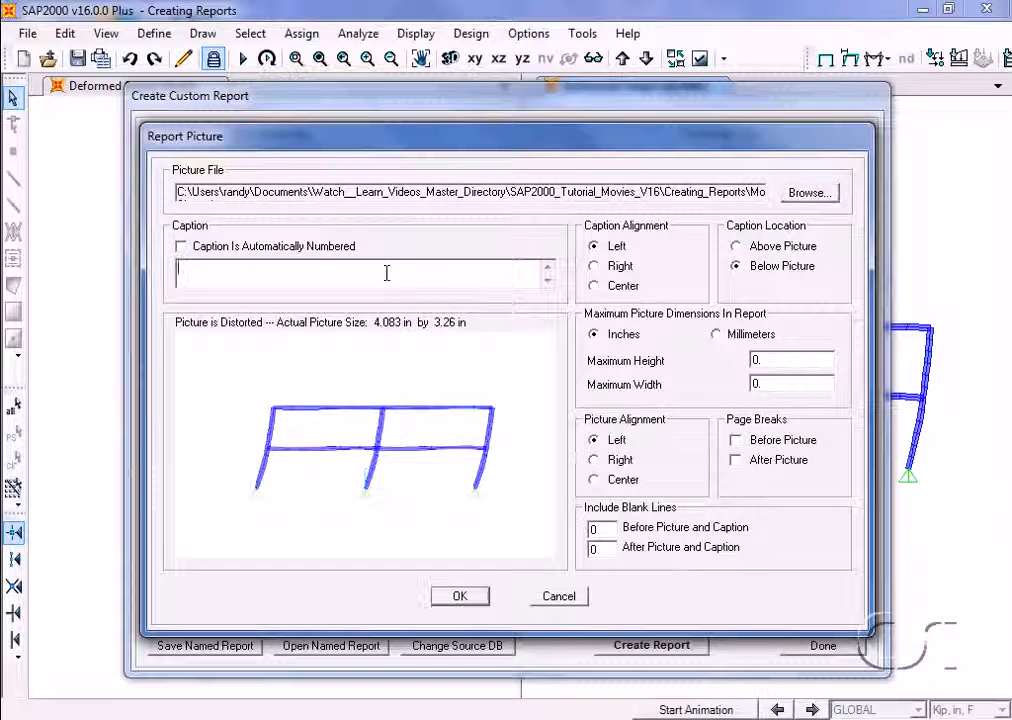
{"action": "type", "text": "Quake Deformed Shape"}
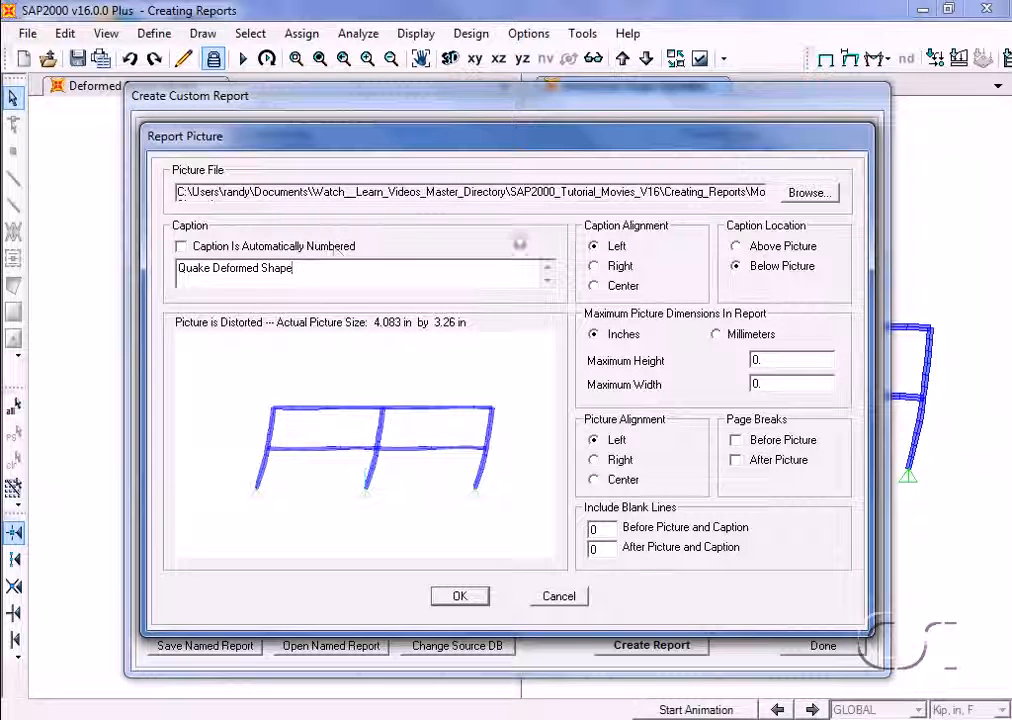
{"action": "left_click", "coordinate": [594, 286]}
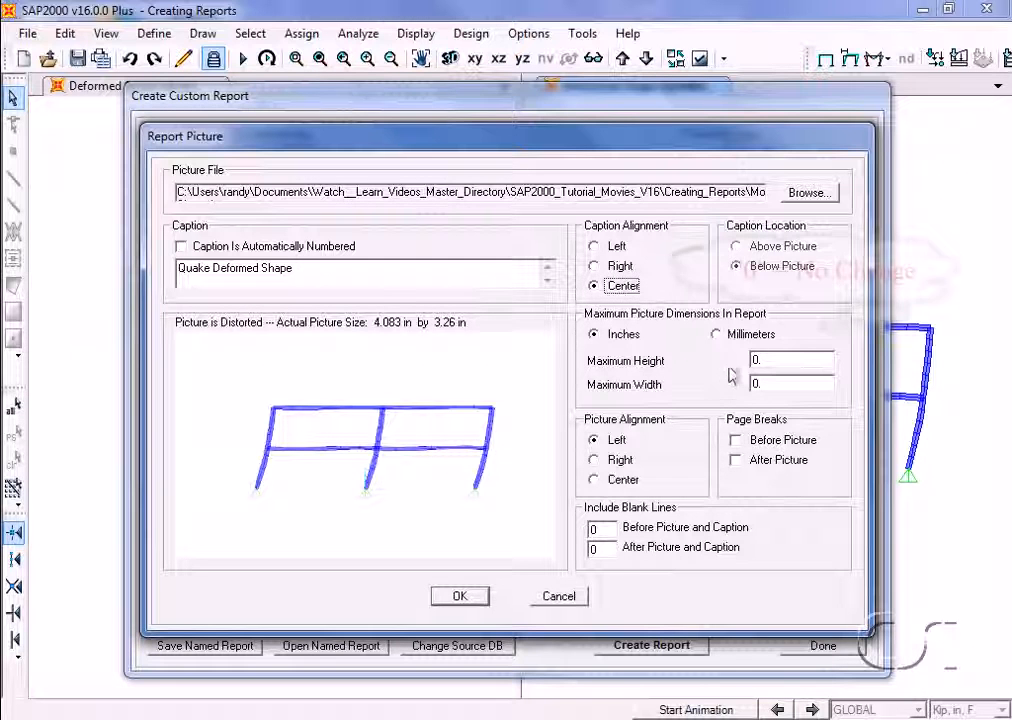
{"action": "left_click", "coordinate": [596, 480]}
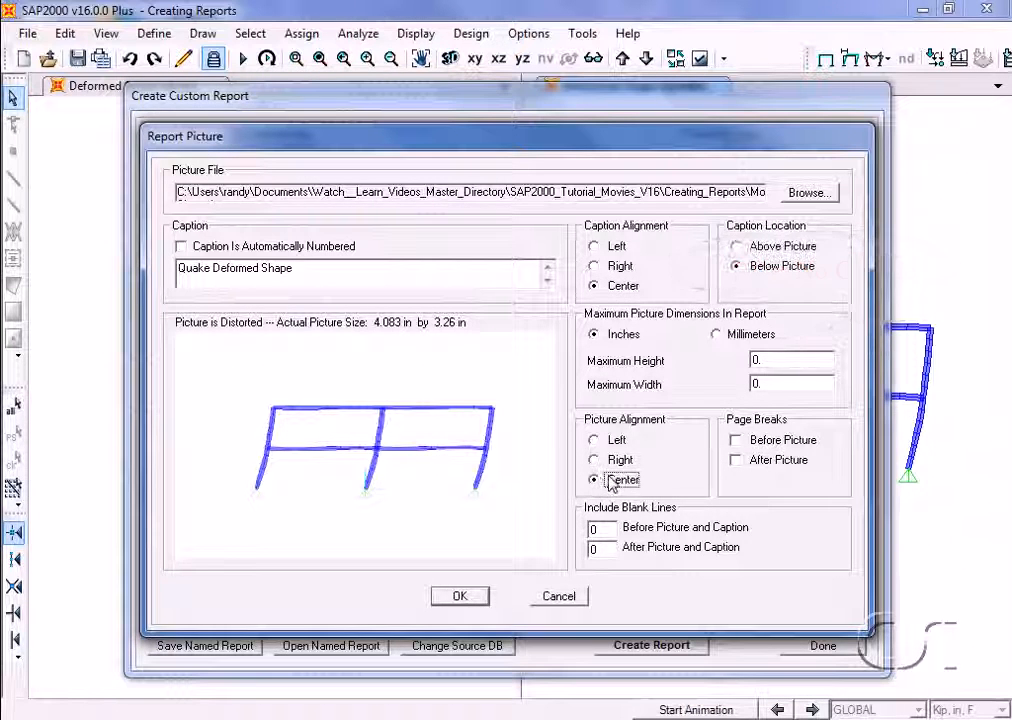
{"action": "left_click", "coordinate": [462, 595]}
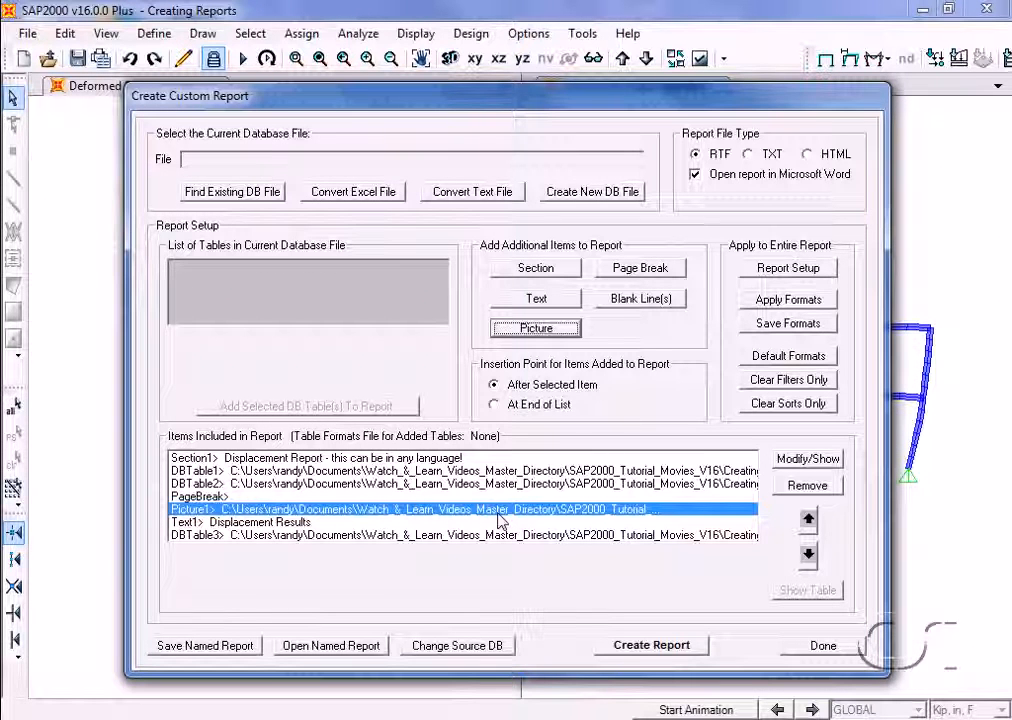
Create the report again over the existing Advanced Report.rtf and look through it to the page with the deformed shape picture
{"action": "left_click", "coordinate": [656, 647]}
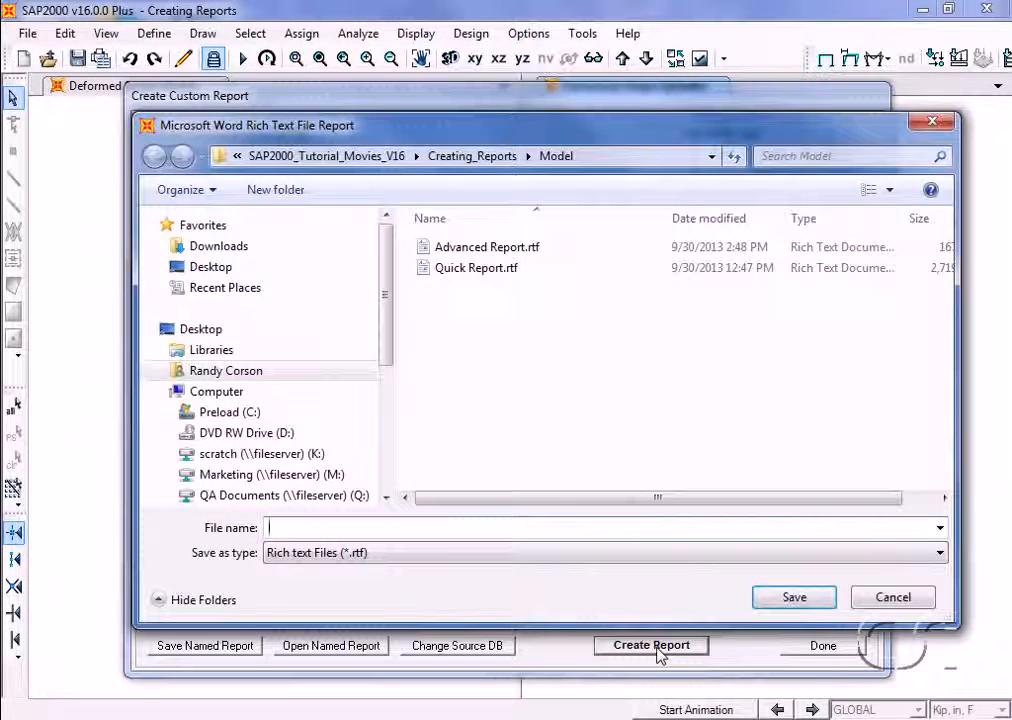
{"action": "left_click", "coordinate": [530, 250]}
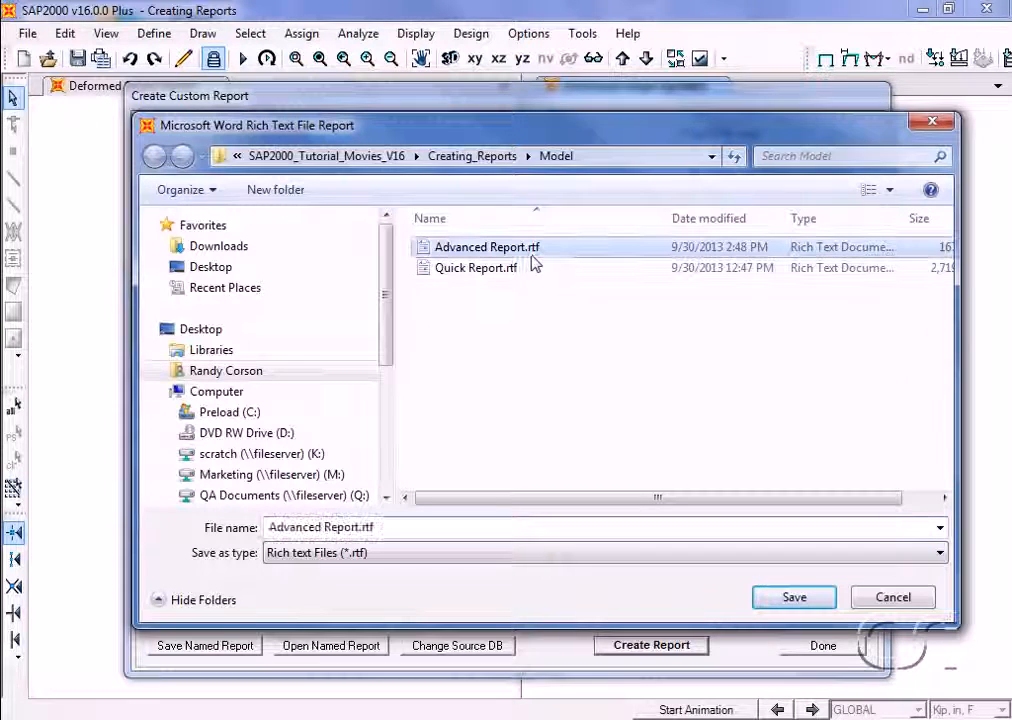
{"action": "left_click", "coordinate": [777, 604]}
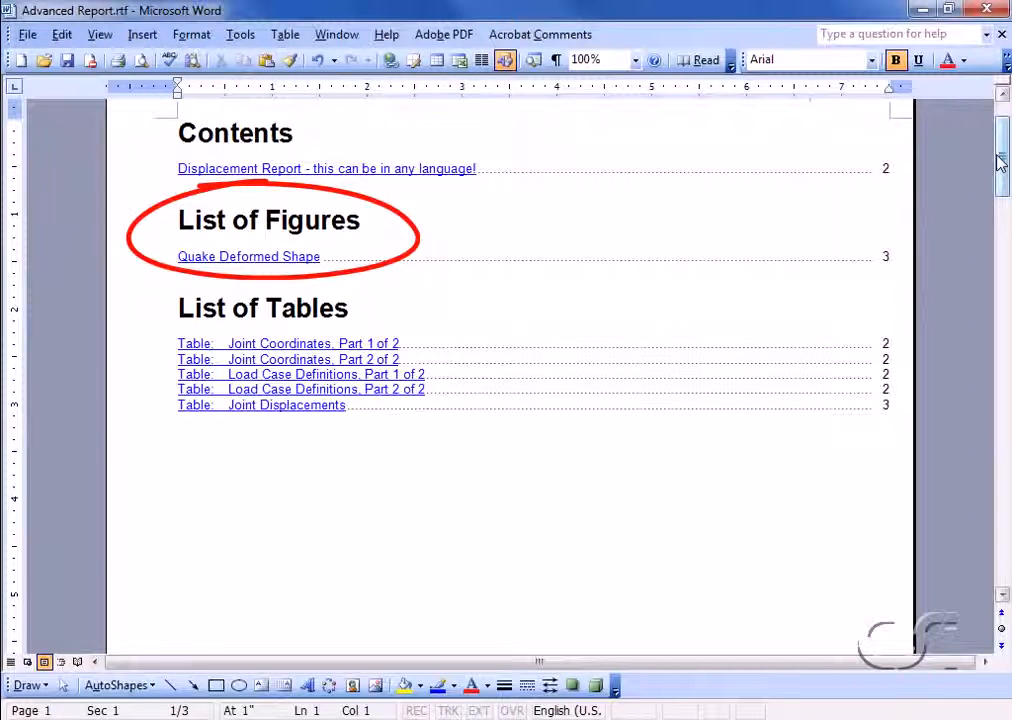
{"action": "left_click_drag", "start_coordinate": [1000, 163], "coordinate": [1003, 461]}
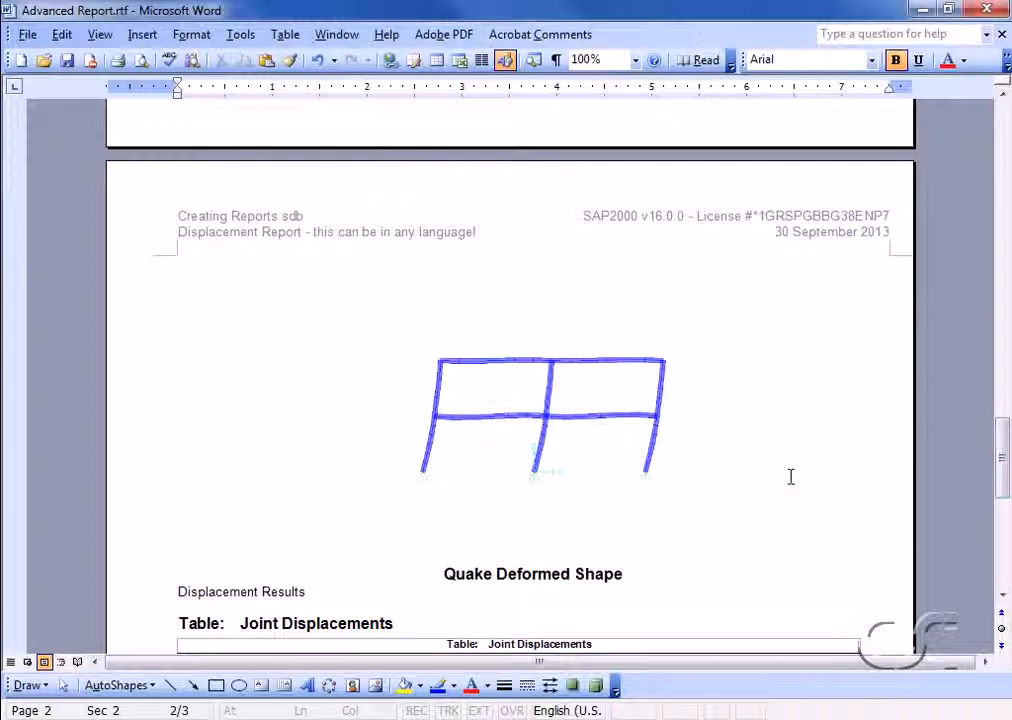